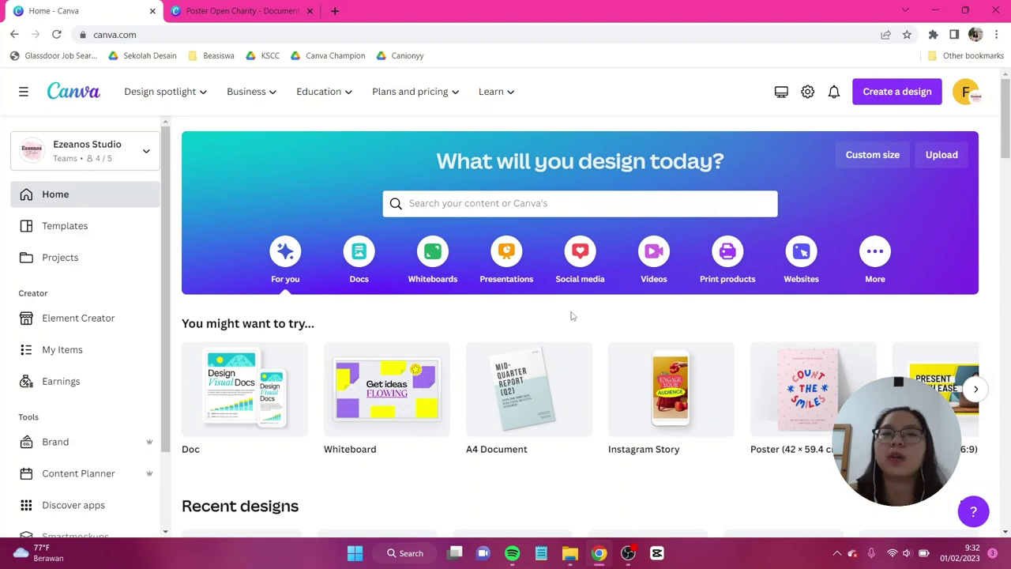
Create a blank A4 document, search the elements for "frame" and place a circular frame on the page
scroll(573, 316, "down", 1)
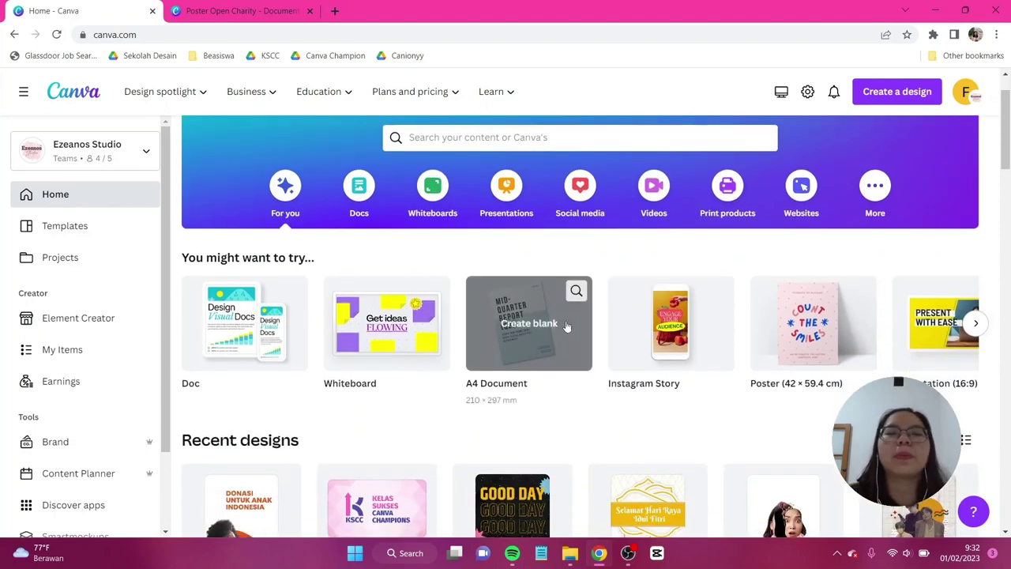
left_click(556, 396)
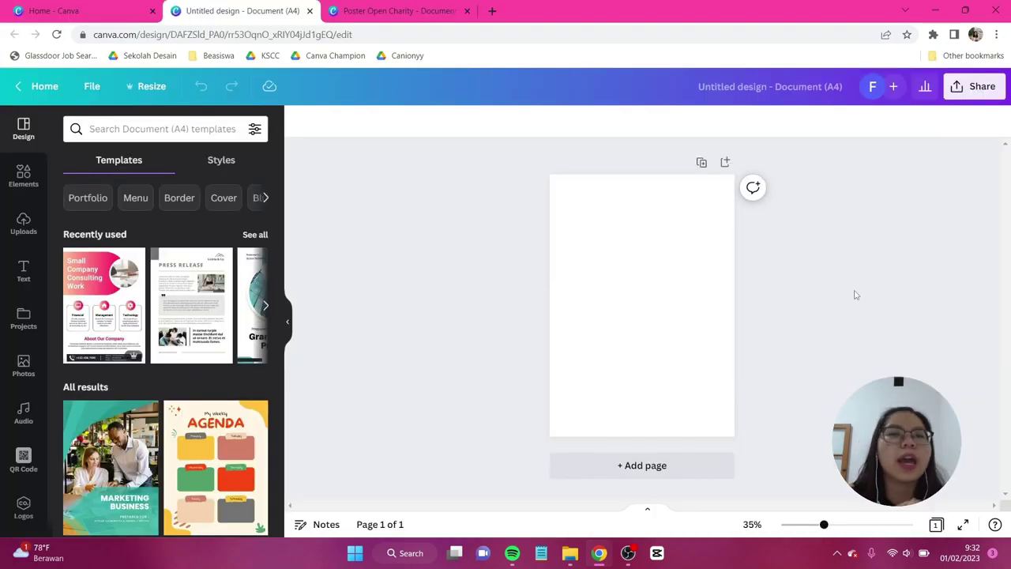
left_click(21, 174)
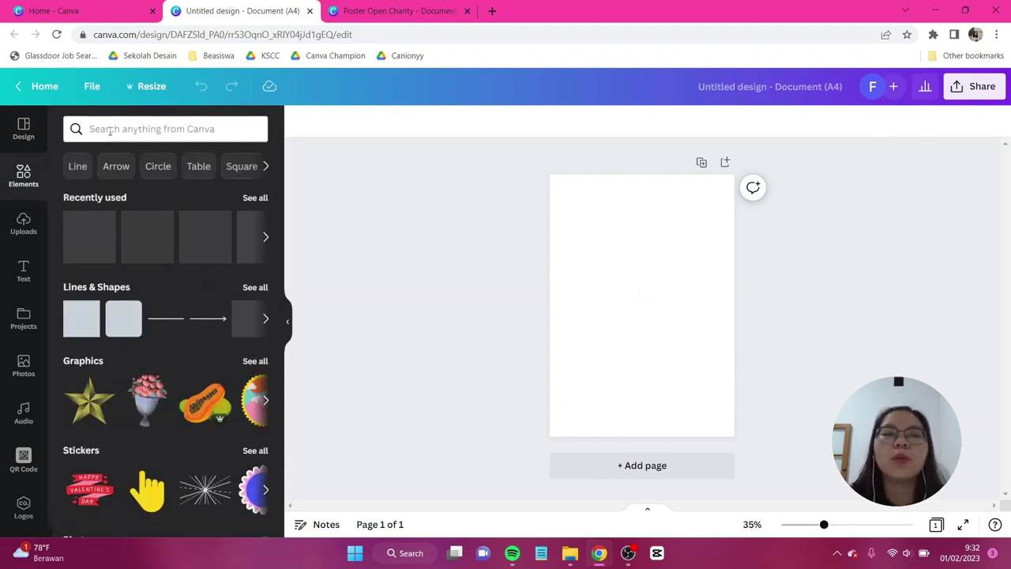
left_click(110, 129)
type("frame")
key("Return")
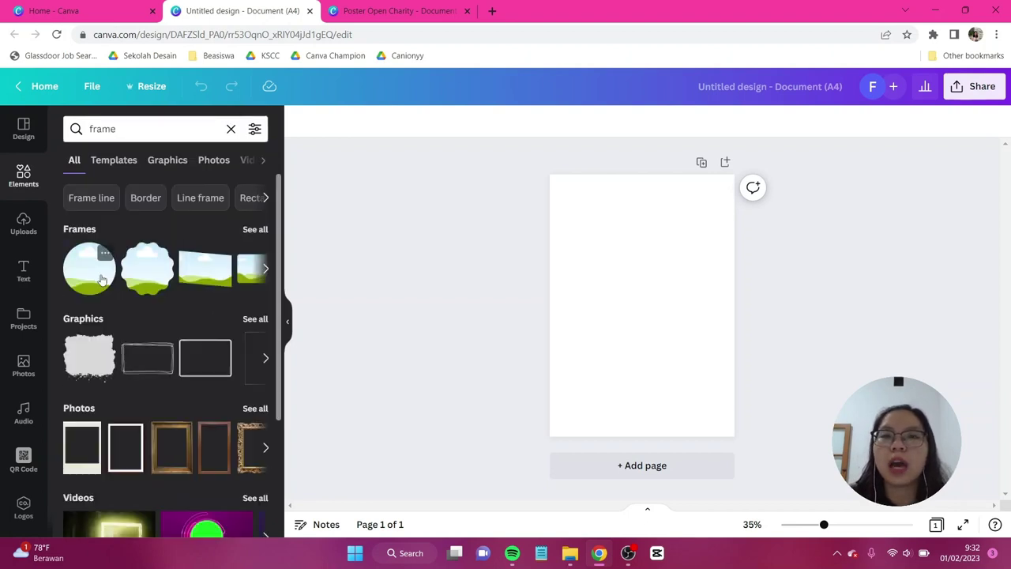
left_click(101, 280)
mouse_move(690, 353)
left_mouse_down()
mouse_move(668, 345)
mouse_move(682, 345)
left_mouse_up()
left_click(813, 339)
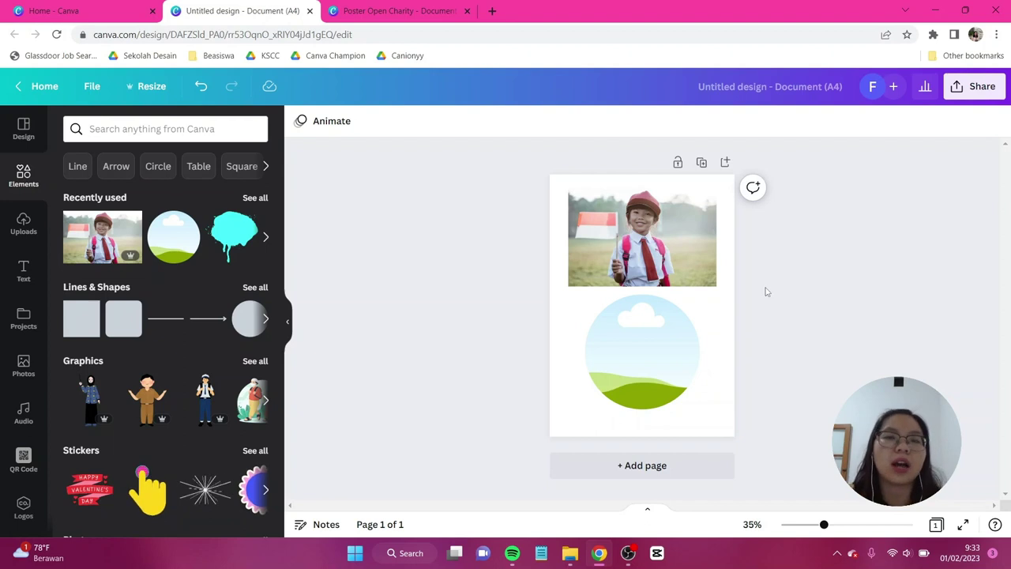
Fill the circular frame with the schoolchild photo, and enlarge and reposition it so the circle cuts off the cap
left_click(662, 204)
left_click_drag(657, 219, 664, 336)
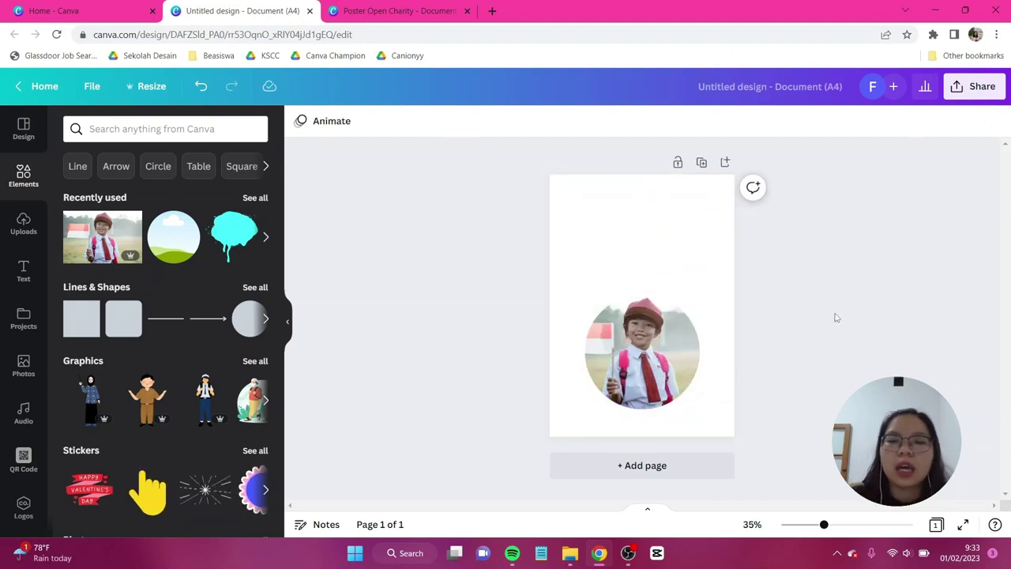
scroll(836, 316, "up", 2)
left_click(693, 333)
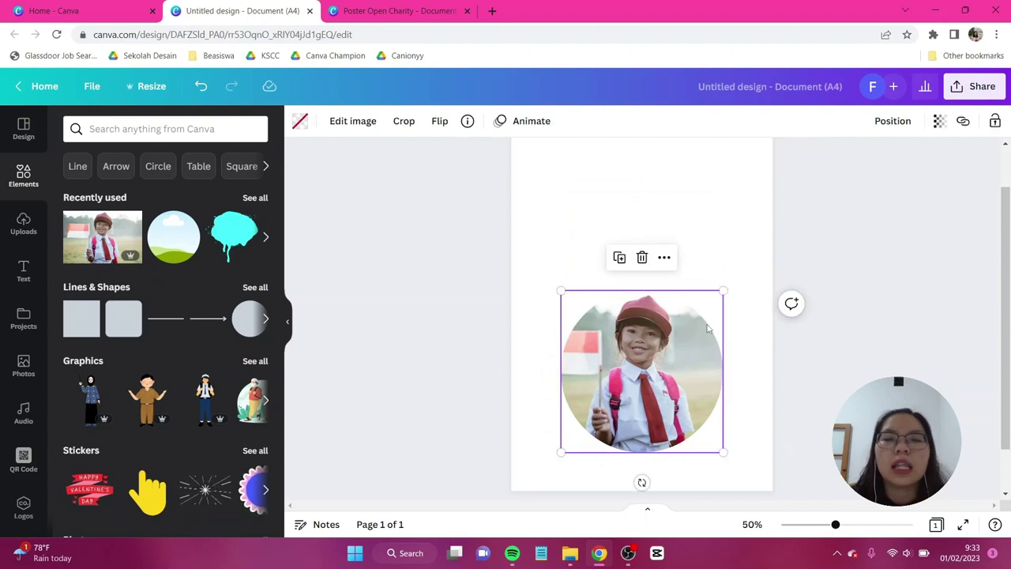
double_click(693, 334)
left_click_drag(766, 291, 851, 247)
left_click_drag(576, 318, 552, 320)
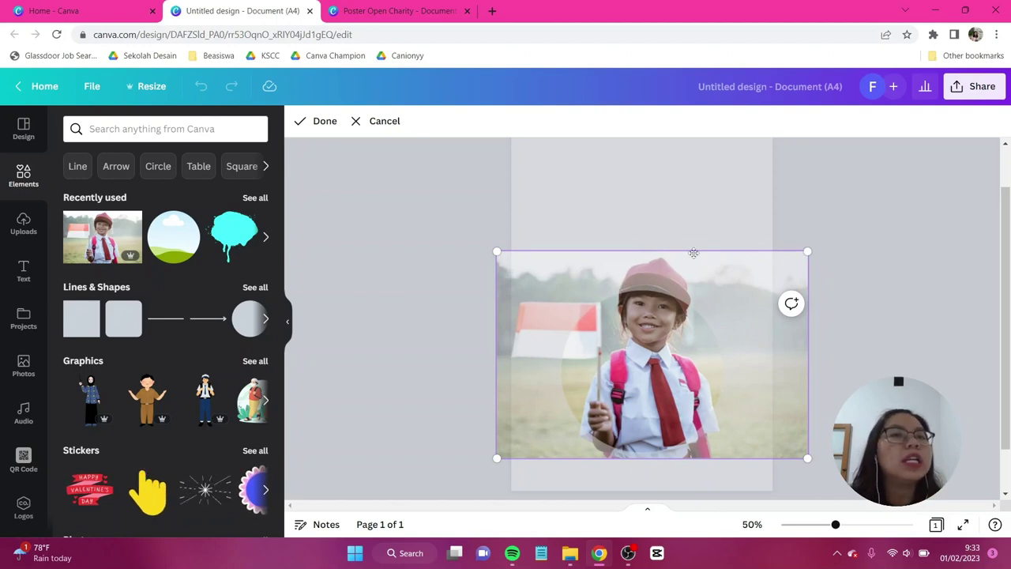
left_click_drag(695, 284, 679, 281)
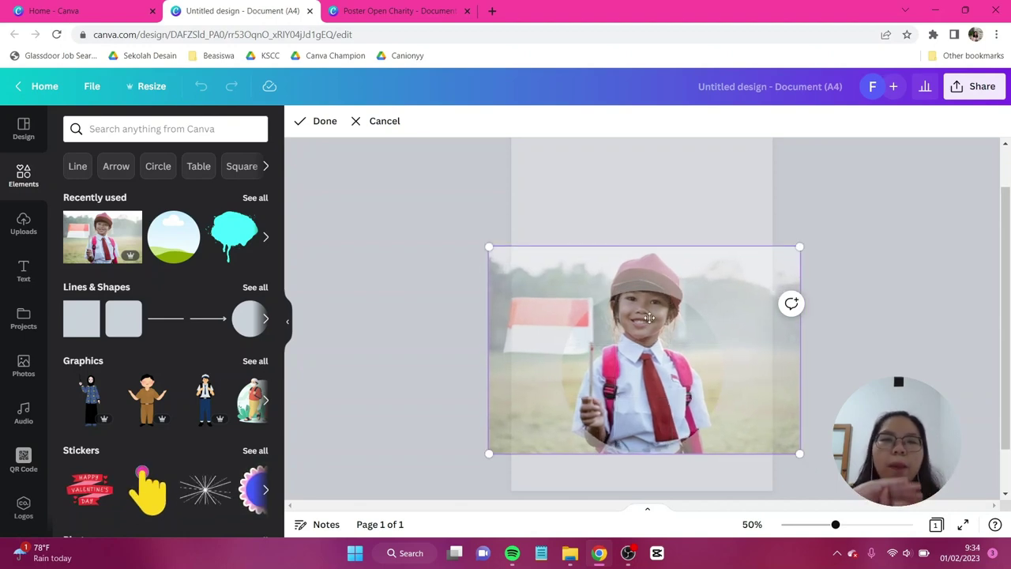
left_click(857, 234)
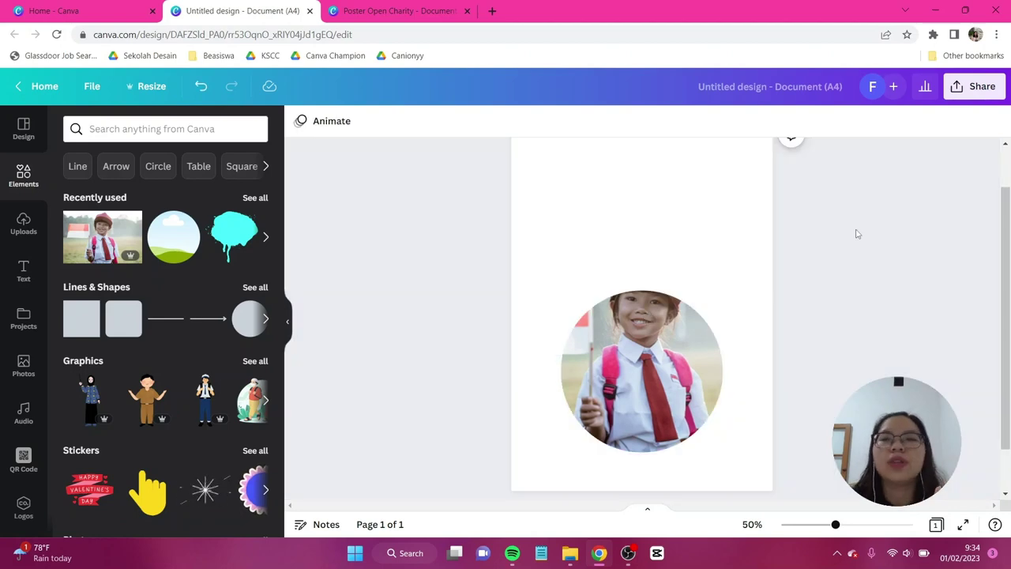
Lock the framed photo and place a second, enlarged copy of the photo over it, matching the child's size and position
left_click(673, 368)
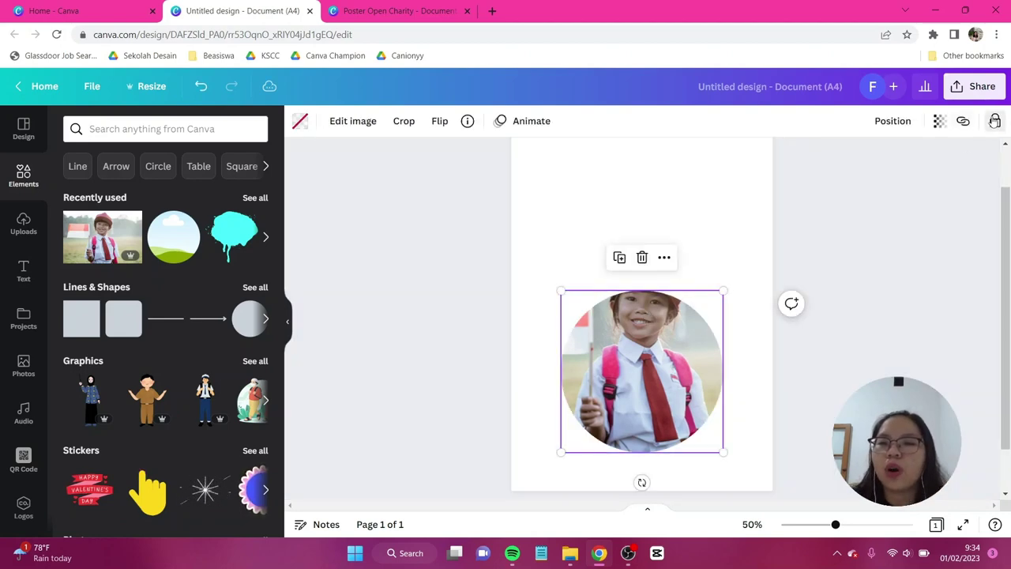
left_click(813, 297)
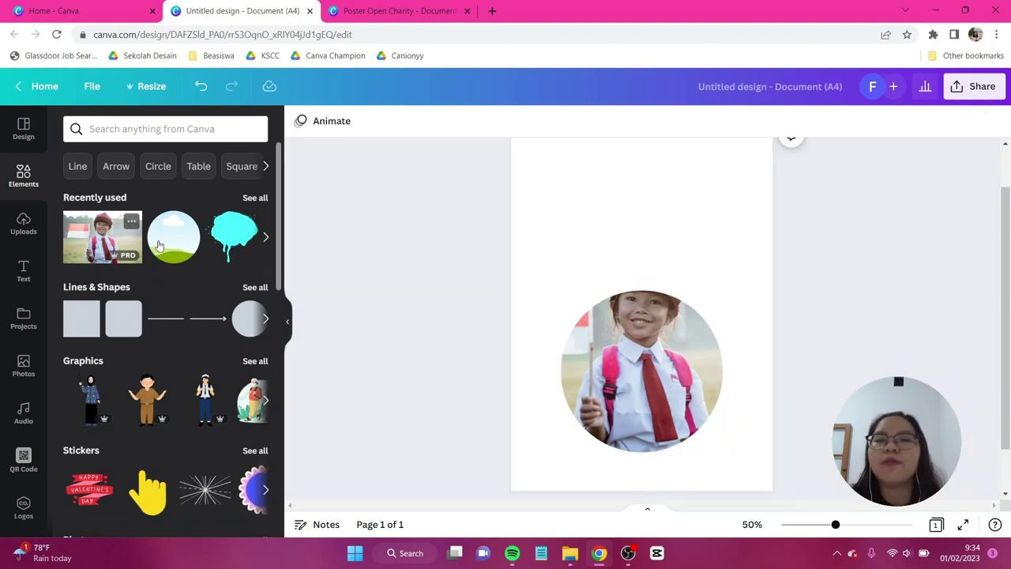
left_click(102, 238)
left_click_drag(641, 305, 610, 209)
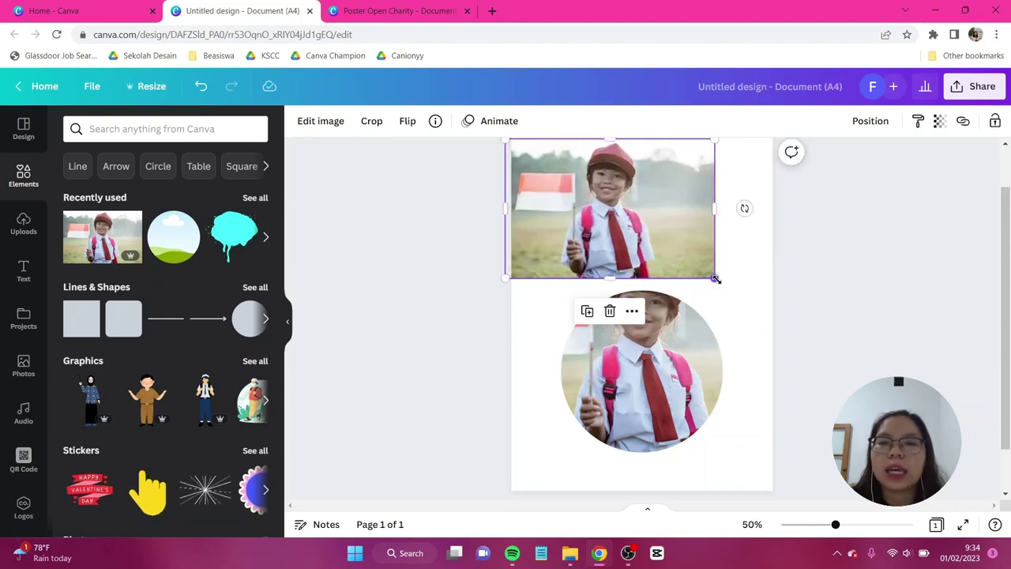
left_click_drag(715, 278, 869, 379)
left_click_drag(717, 271, 677, 345)
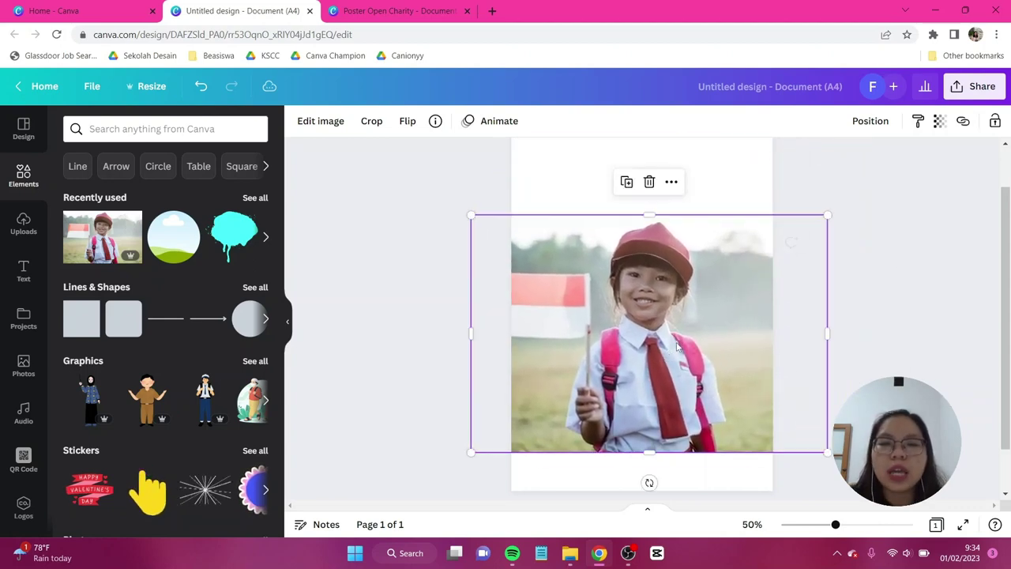
Remove the background from the photo copy, and scale and align the cutout with the child in the circular frame
left_click(343, 126)
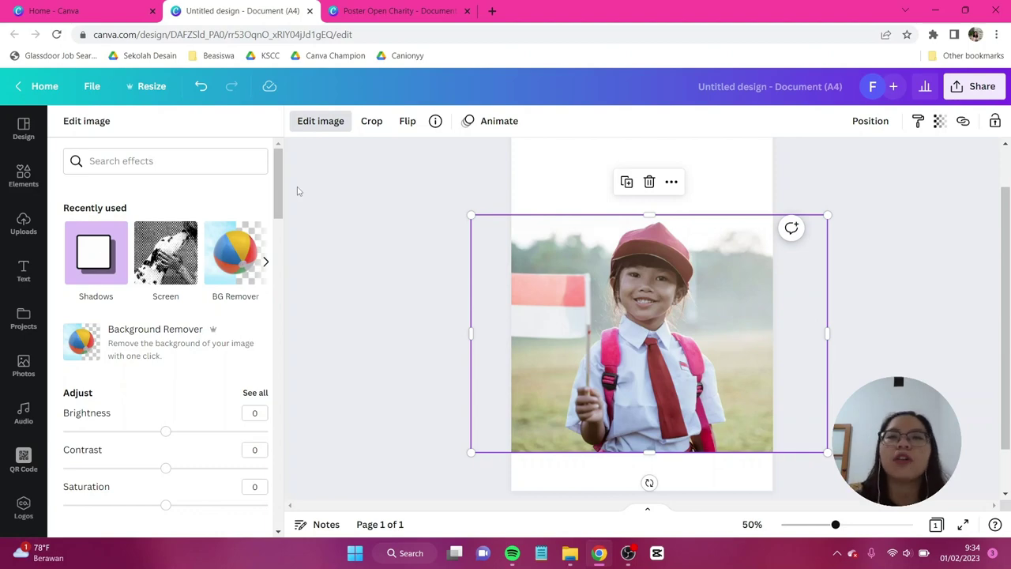
left_click_drag(628, 301, 624, 324)
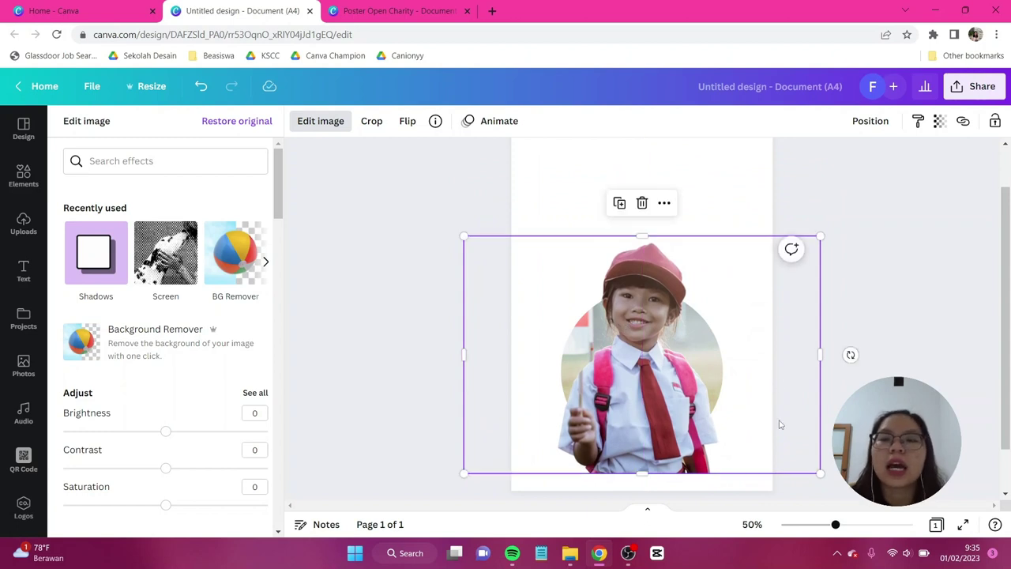
left_click_drag(820, 471, 788, 452)
left_click_drag(652, 375, 665, 376)
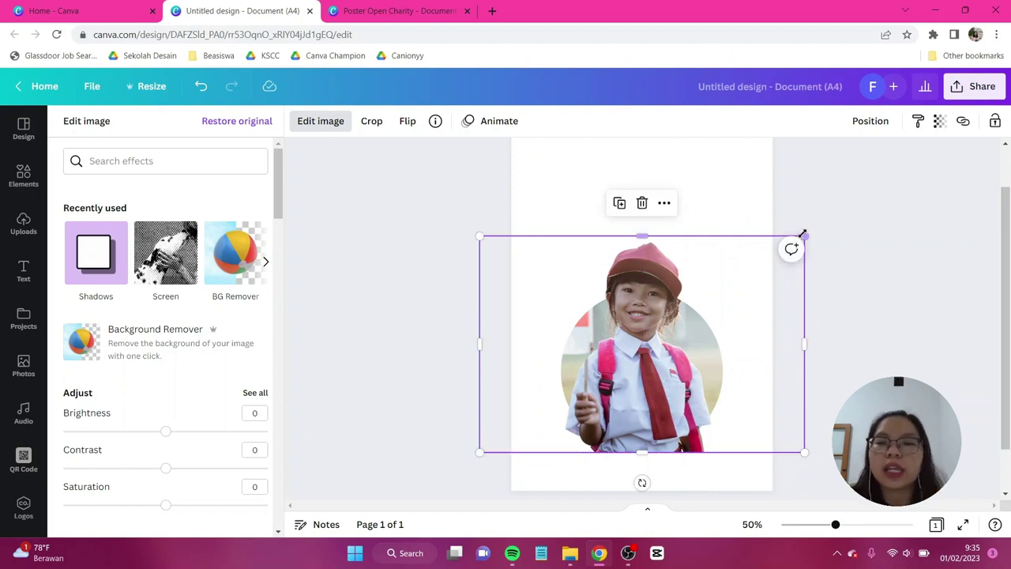
left_click_drag(801, 234, 795, 243)
mouse_move(666, 309)
left_mouse_down()
mouse_move(674, 293)
mouse_move(664, 311)
mouse_move(672, 305)
left_mouse_up()
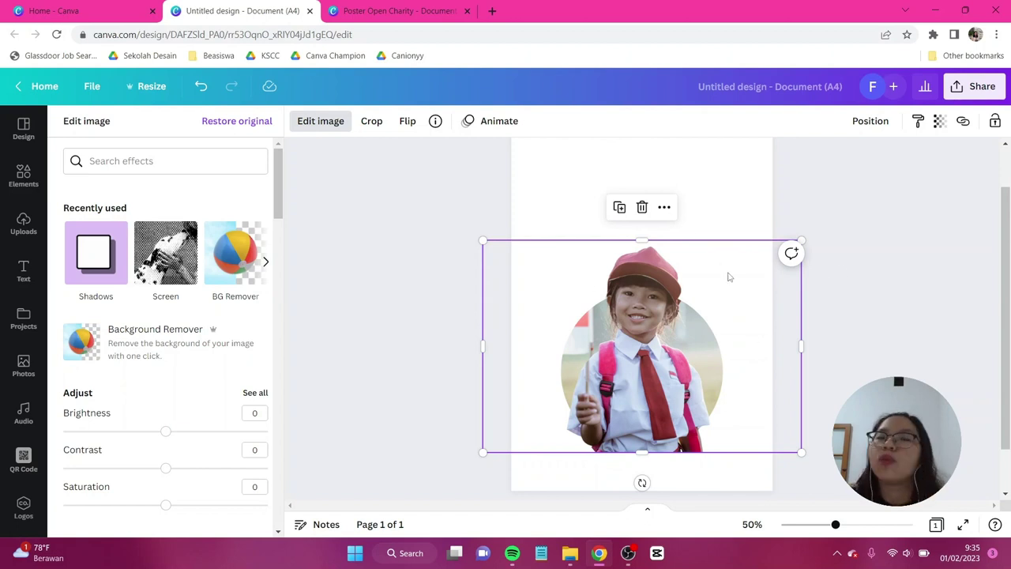
Crop the cutout's lower part up to chest height and fine-tune its size and position over the framed photo
left_click_drag(642, 453, 643, 380)
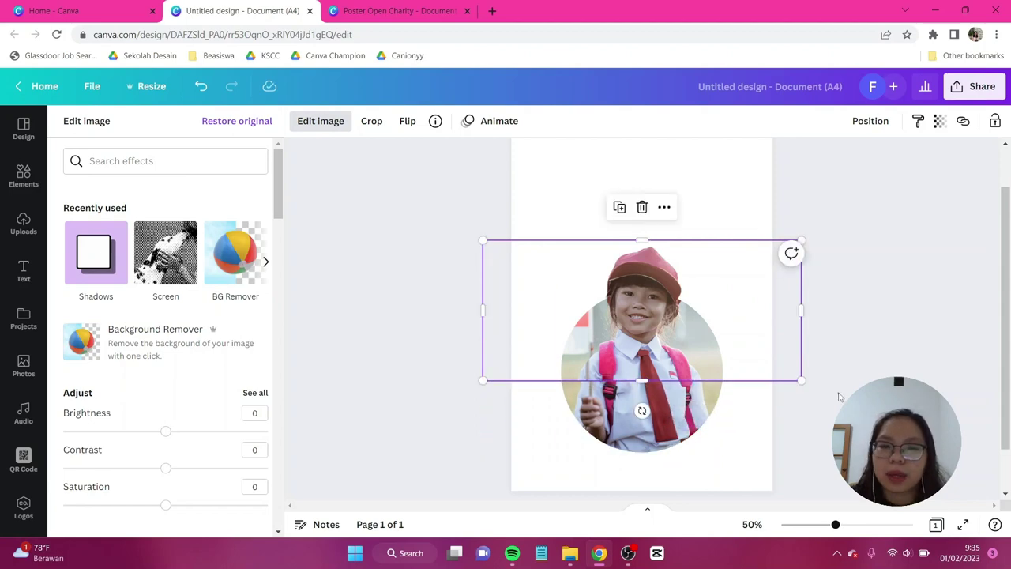
key("ctrl+plus")
key("ctrl+plus")
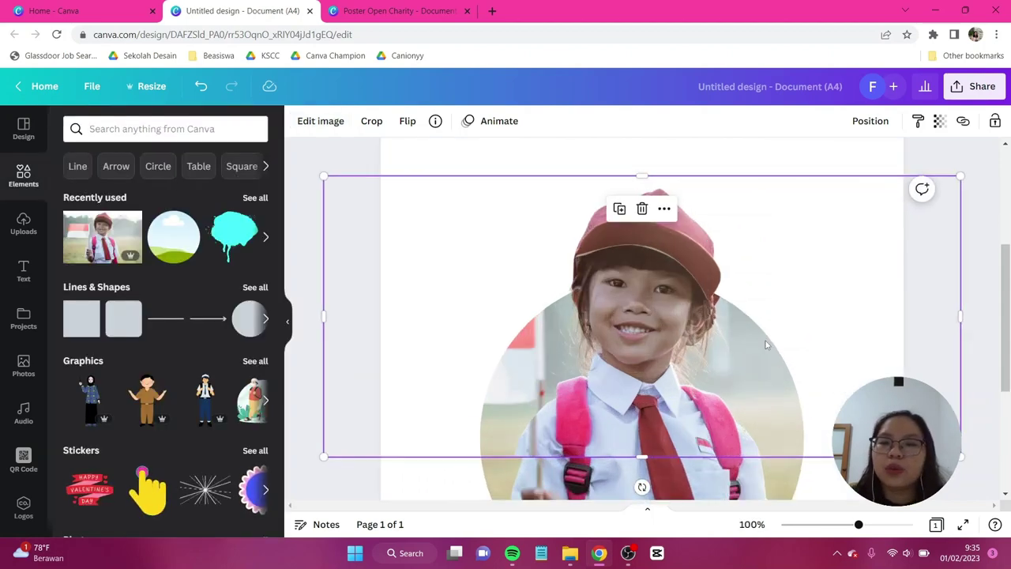
left_click_drag(690, 346, 698, 346)
left_click_drag(970, 181, 957, 188)
left_click(977, 350)
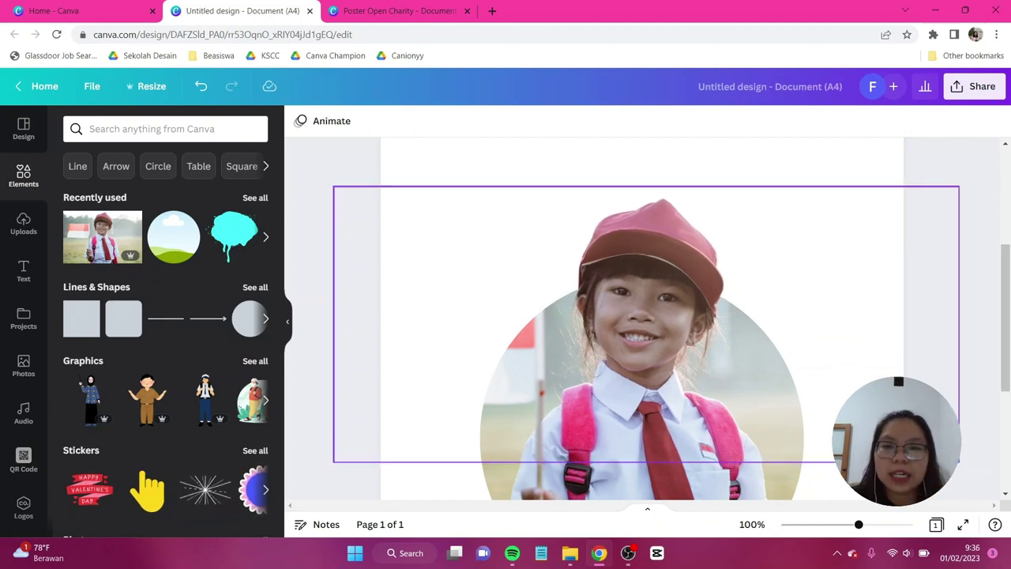
Unlock the framed photo and group it with the cropped cutout
scroll(680, 433, "down", 2)
left_click(668, 435)
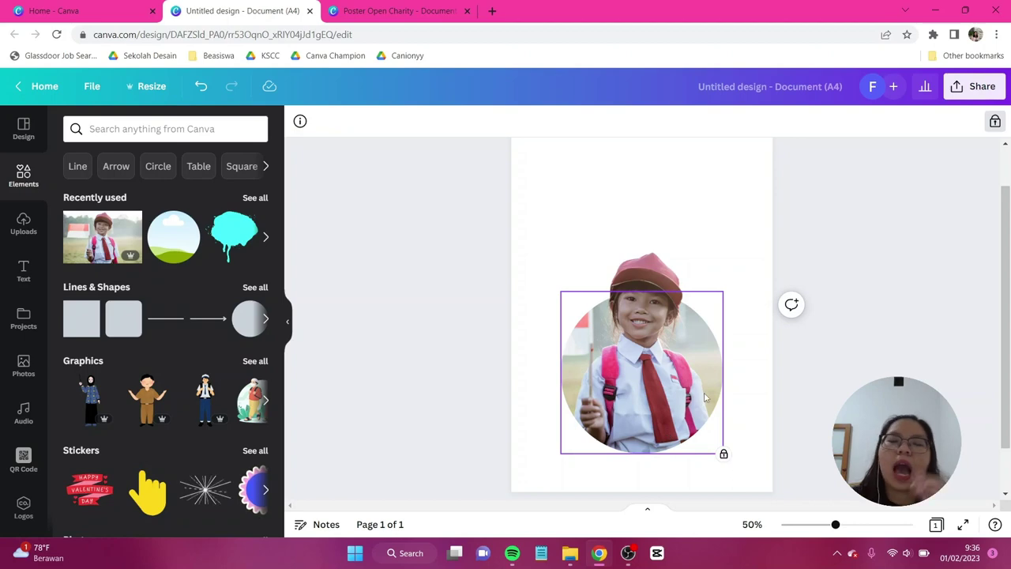
left_click(997, 123)
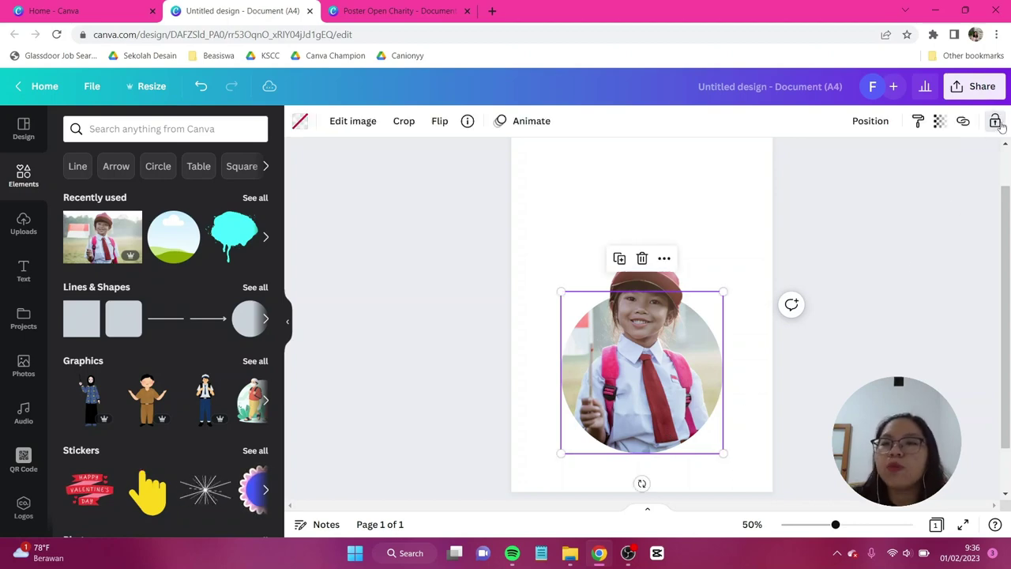
left_click_drag(854, 451, 487, 300)
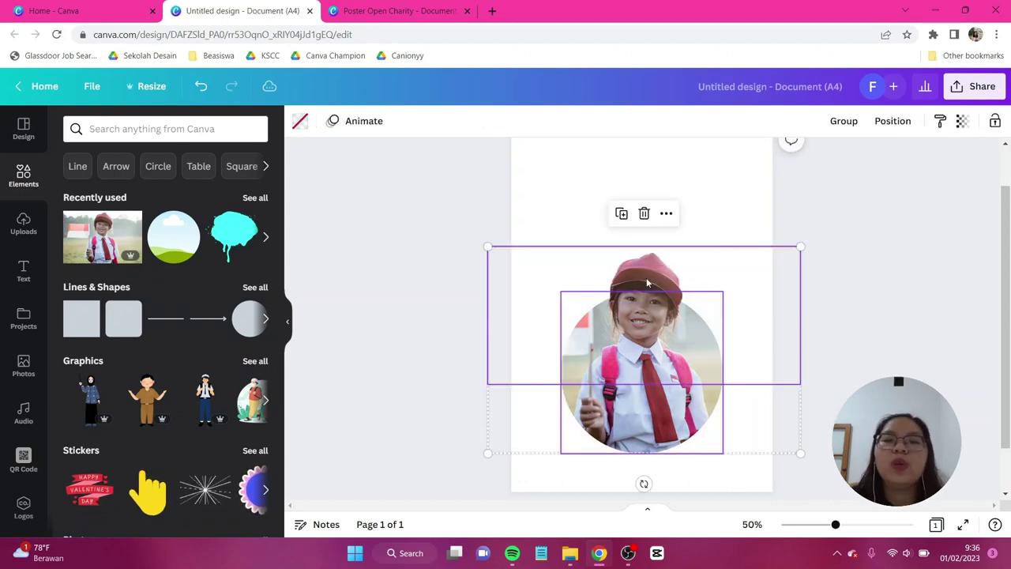
left_click(843, 121)
left_click(866, 318)
scroll(865, 318, "down", 2)
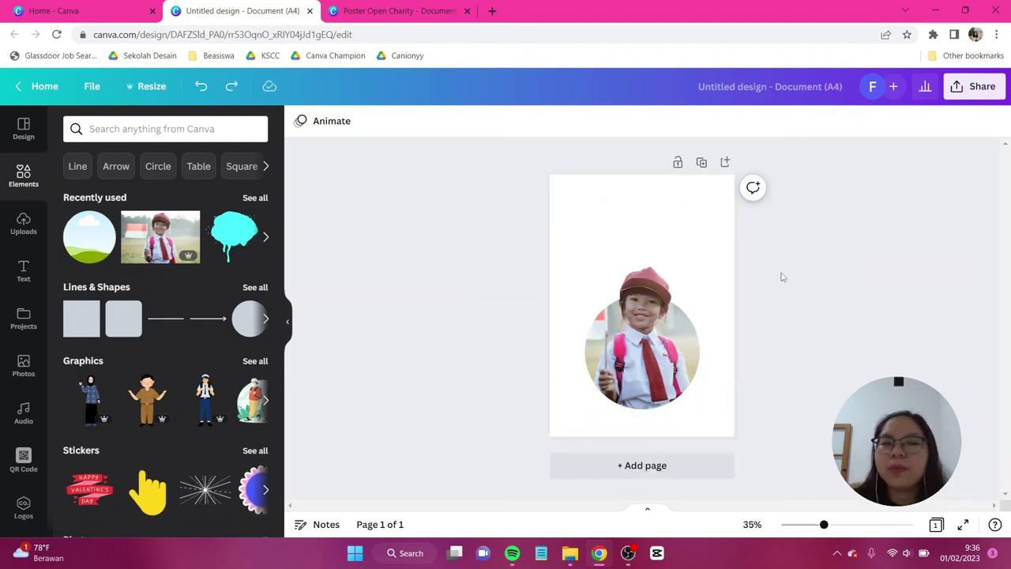
Add another circular frame and fill it with the dark blue, red and magenta photo from a "gradient" search
left_click(78, 245)
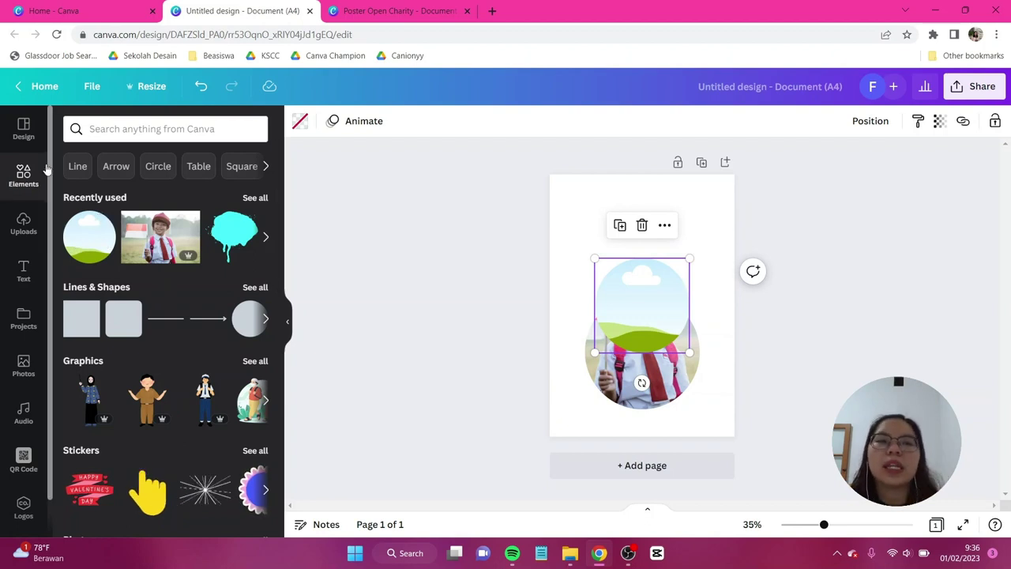
left_click(142, 129)
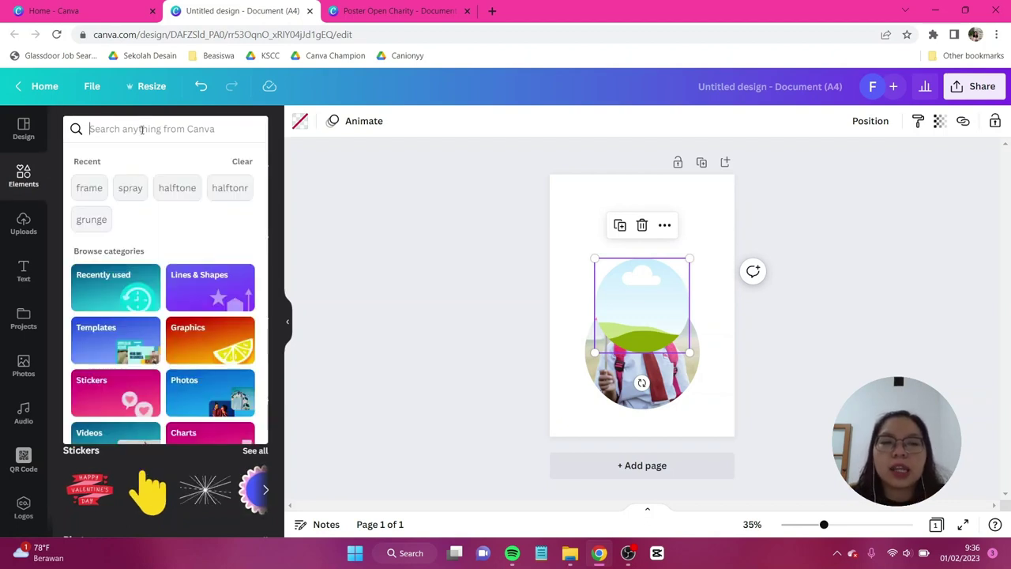
type("gradient")
key("Return")
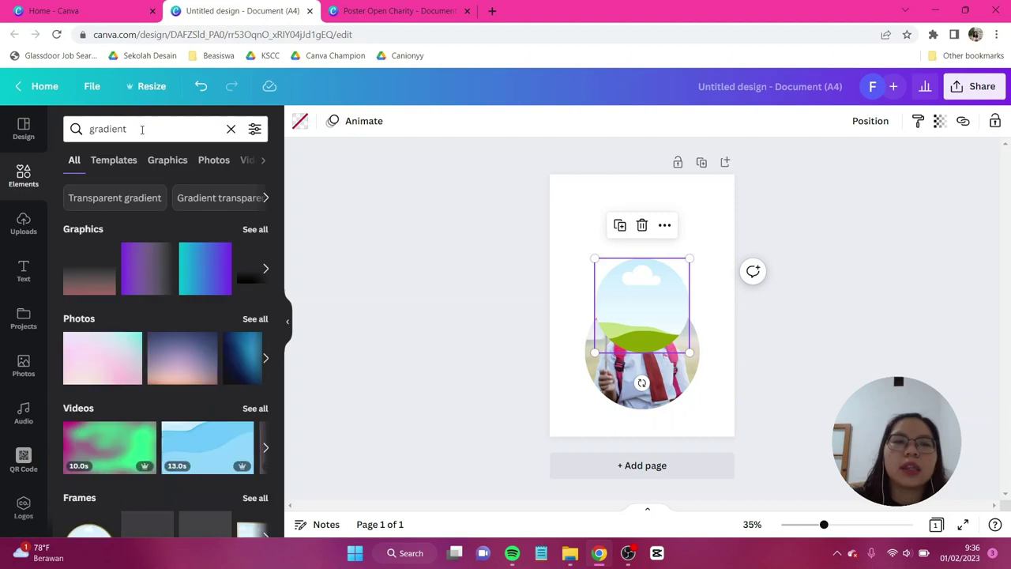
left_click(215, 161)
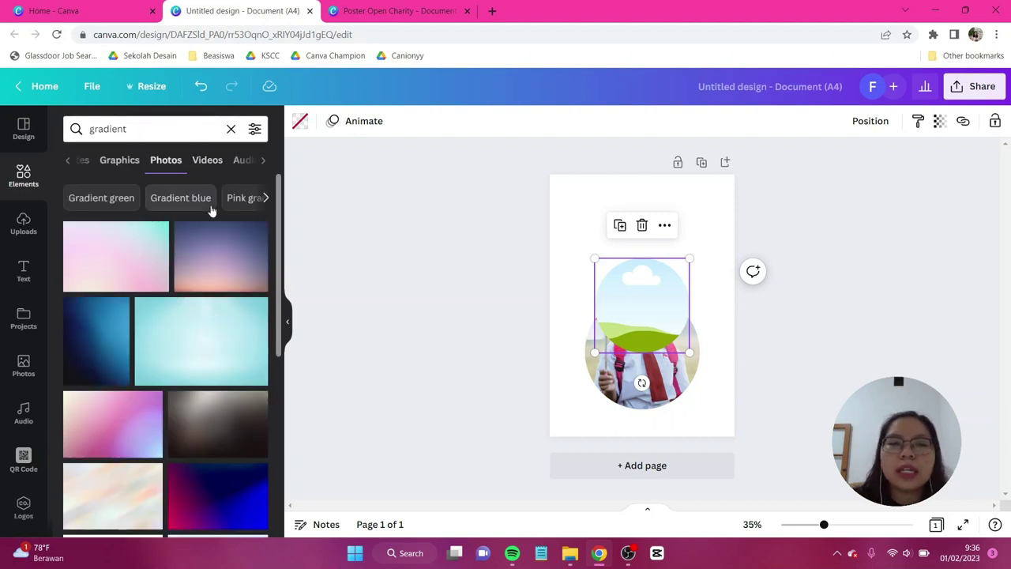
scroll(175, 261, "down", 3)
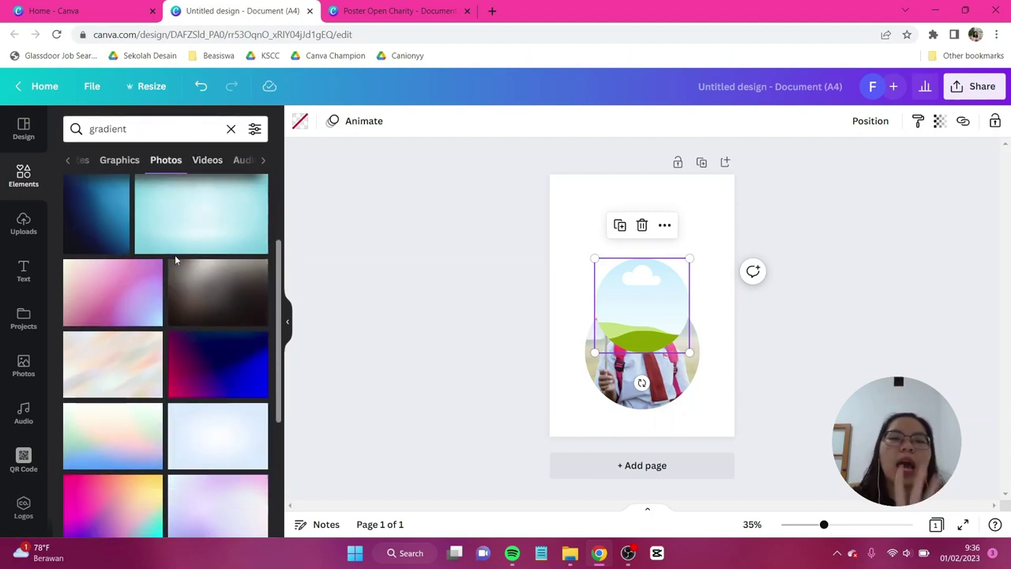
scroll(175, 259, "down", 2)
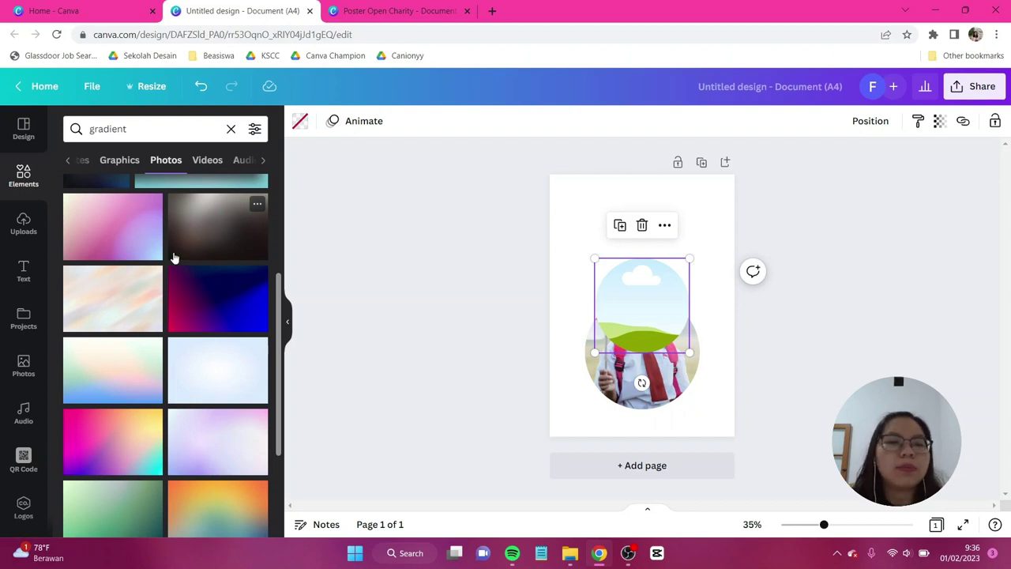
scroll(175, 258, "down", 2)
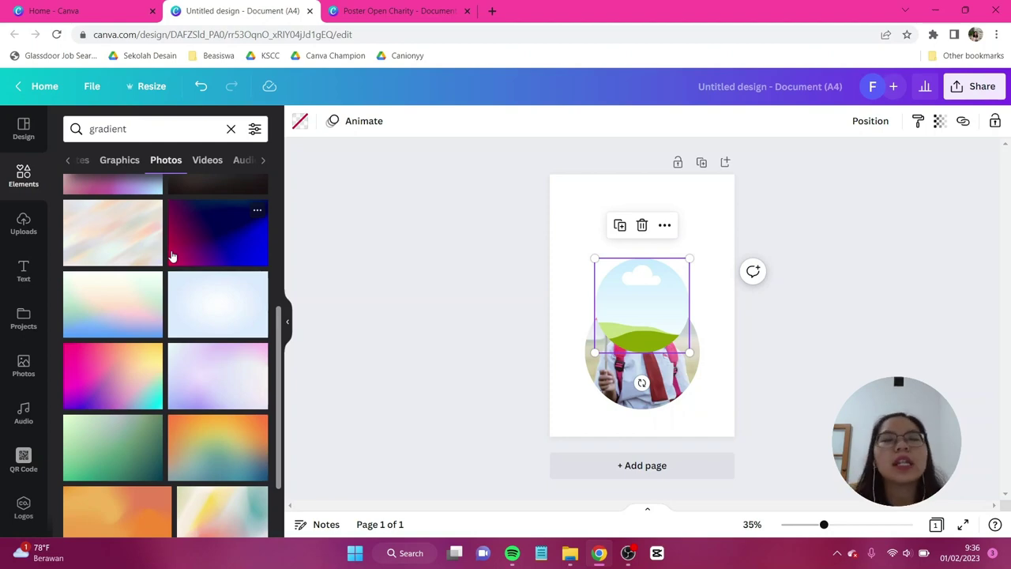
scroll(123, 379, "down", 5)
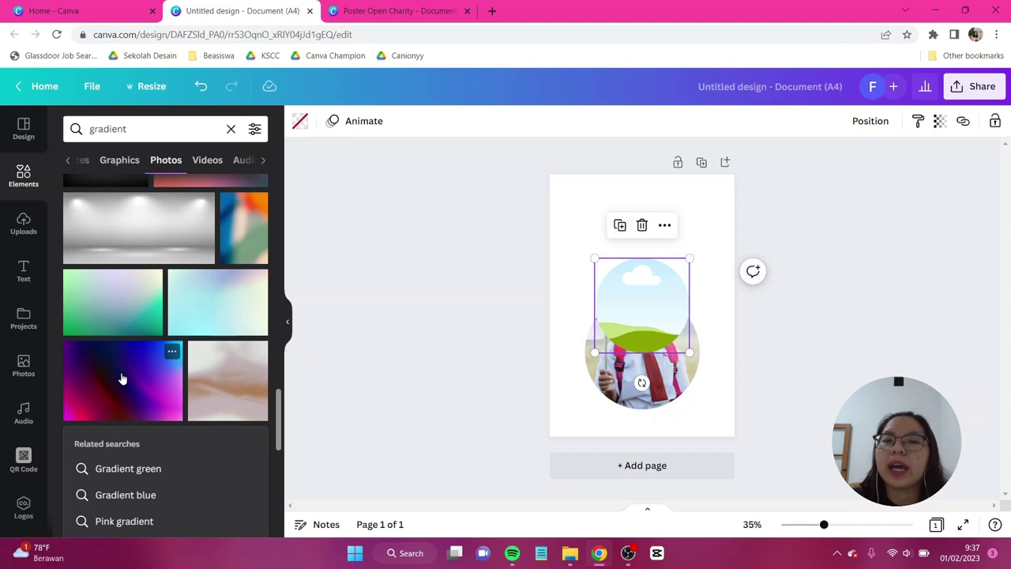
left_click_drag(127, 375, 632, 298)
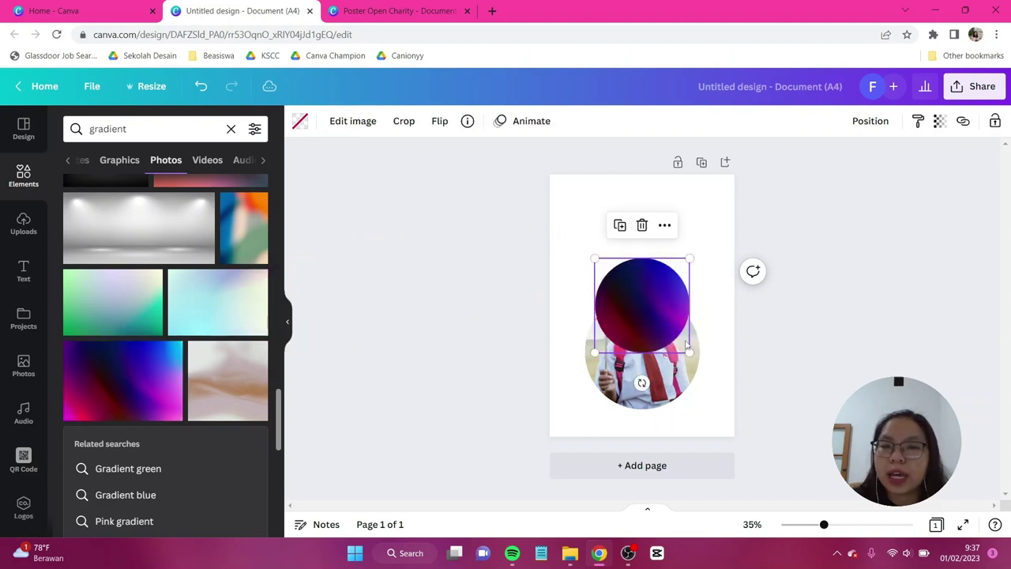
Enlarge the gradient circle, send it behind the child photo and shift it down so it forms a ring around the frame
double_click(676, 330)
left_click_drag(676, 331, 655, 319)
double_click(642, 306)
left_click(870, 120)
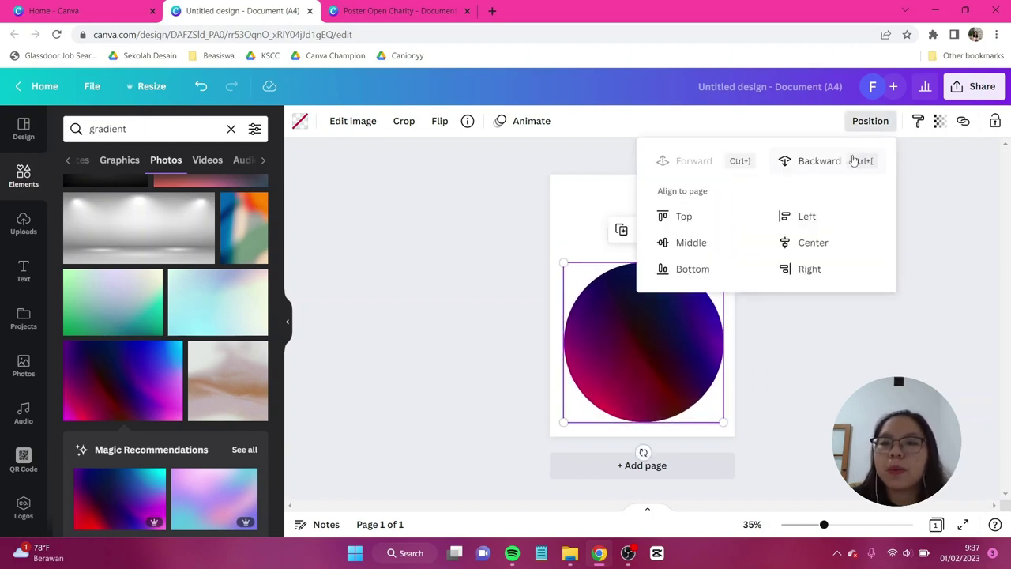
left_click(844, 161)
left_click(855, 358)
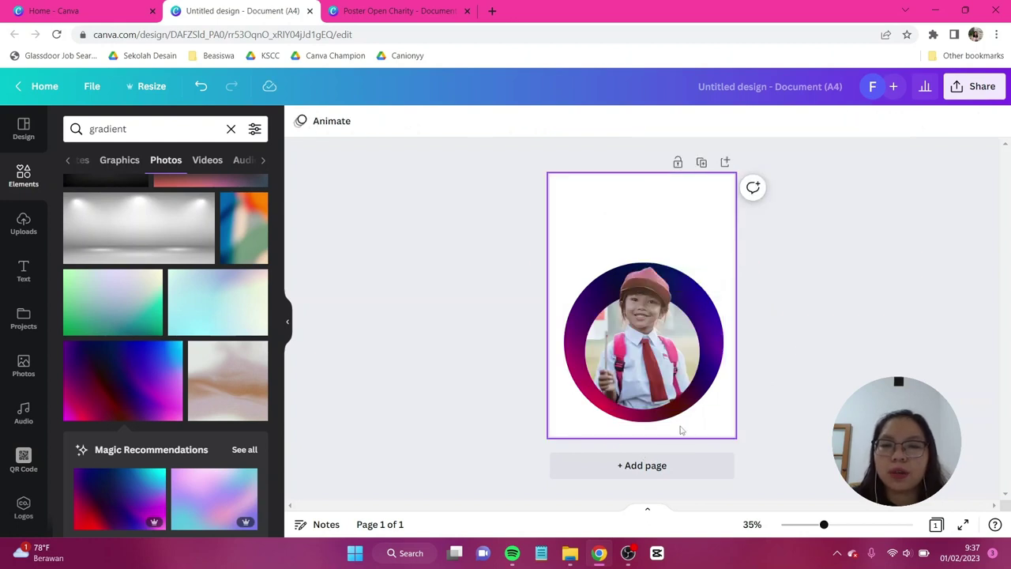
left_click_drag(683, 431, 674, 429)
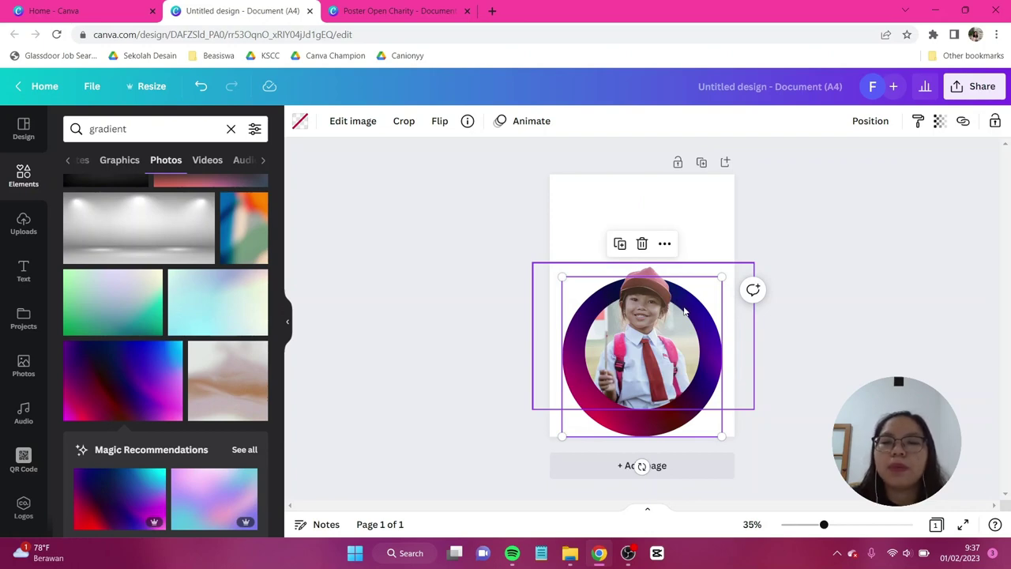
Select the child photo and gradient circle together, move them to the page's lower-left corner and group them
left_click(755, 411)
left_click_drag(816, 393, 589, 304)
left_click_drag(659, 336, 606, 379)
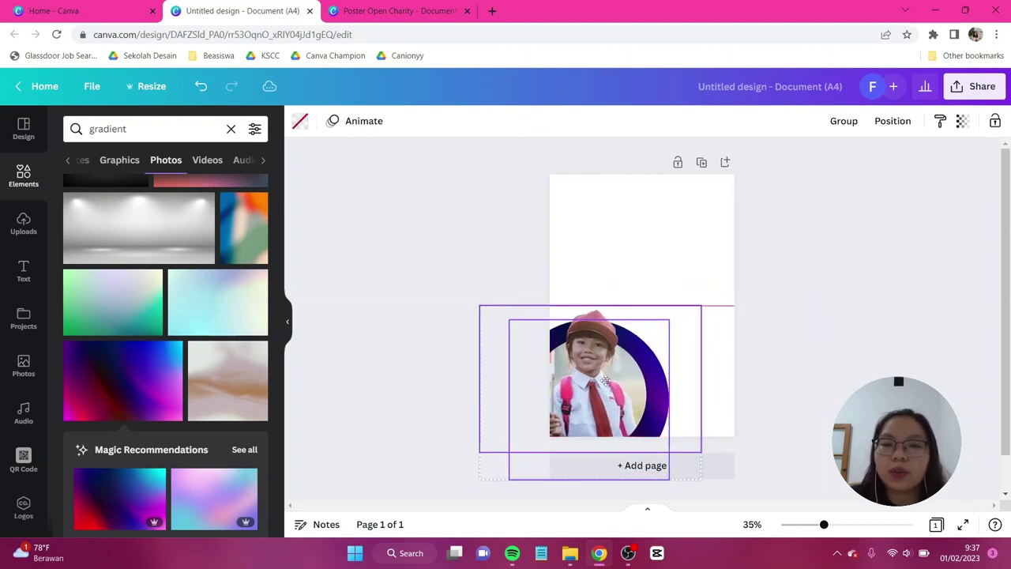
key("ctrl+g")
Enlarge the child photo and gradient ring and fine-tune their position so they run off the page's lower-left edges
left_click_drag(701, 306, 722, 289)
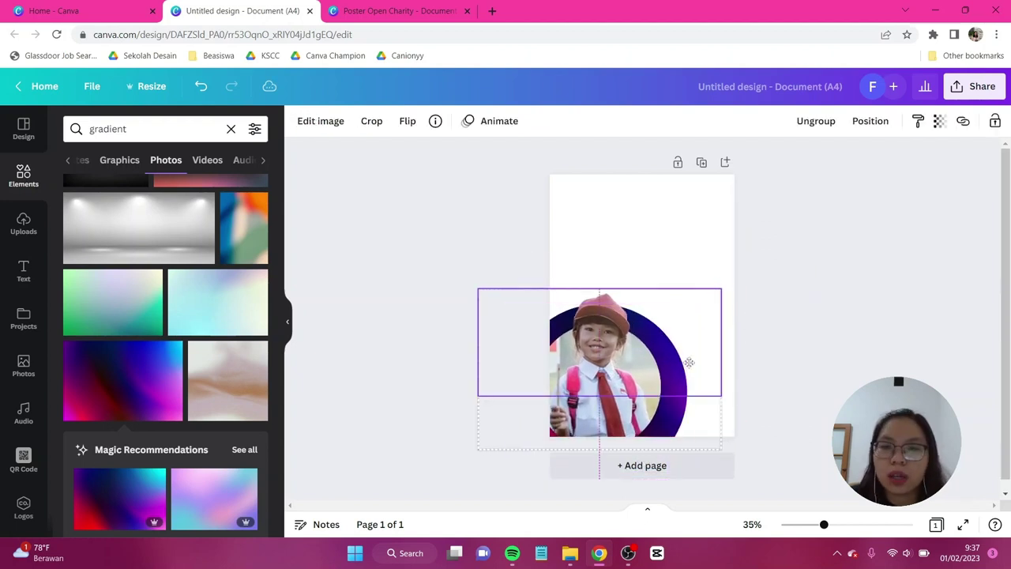
left_click_drag(689, 362, 692, 368)
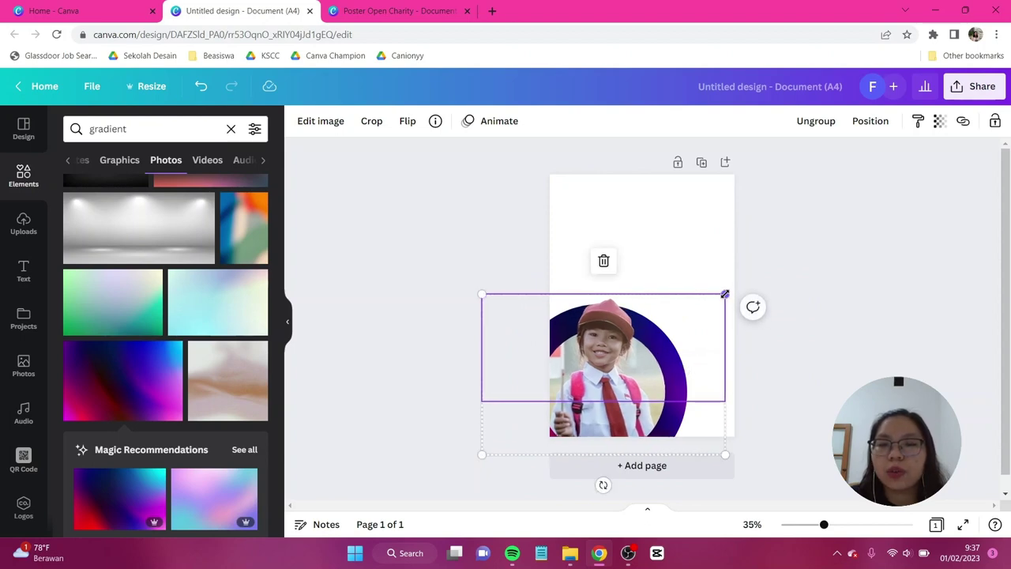
left_click_drag(725, 294, 759, 266)
key("ctrl+shift+g")
left_click_drag(668, 321, 650, 330)
left_click(862, 283)
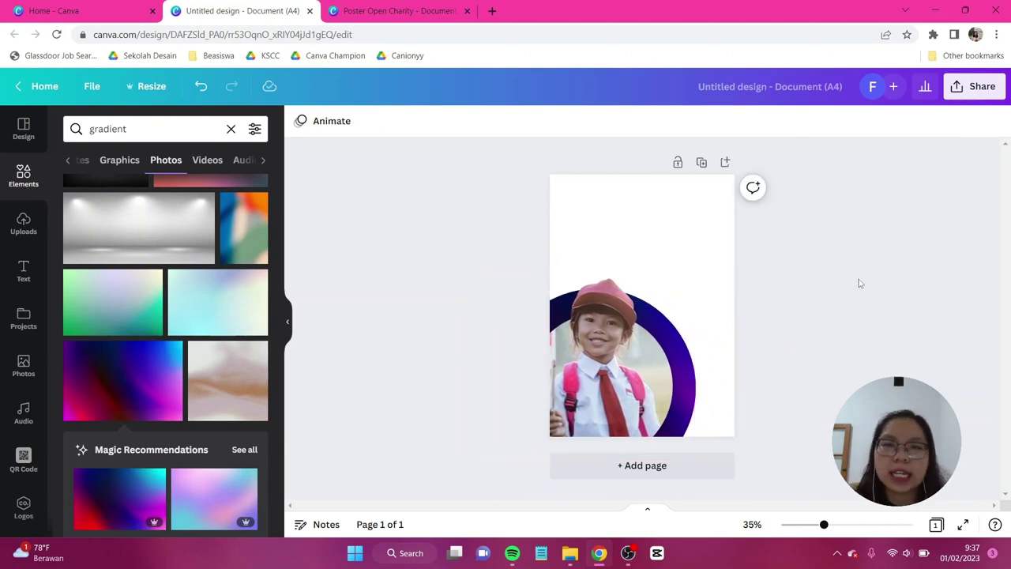
Add a heading and colour it dark blue #1E0A92, sampled from the gradient ring
left_click(24, 269)
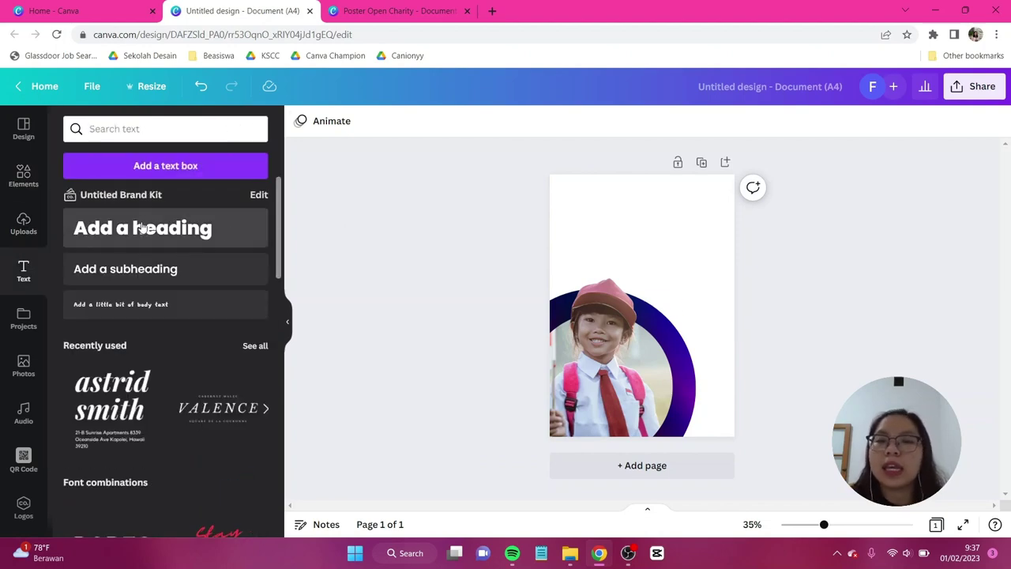
left_click(142, 228)
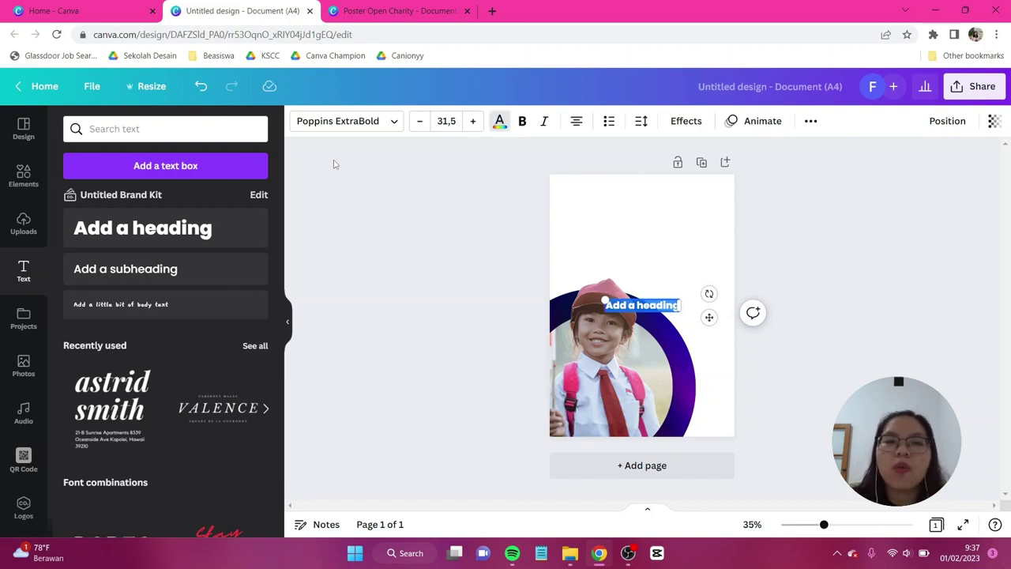
left_click(499, 121)
left_click(77, 186)
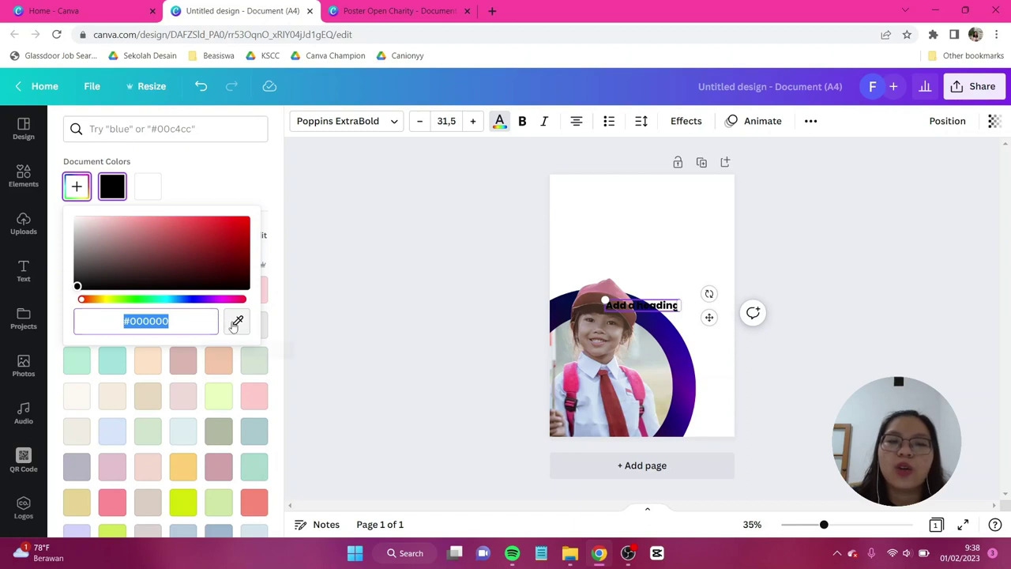
left_click(237, 321)
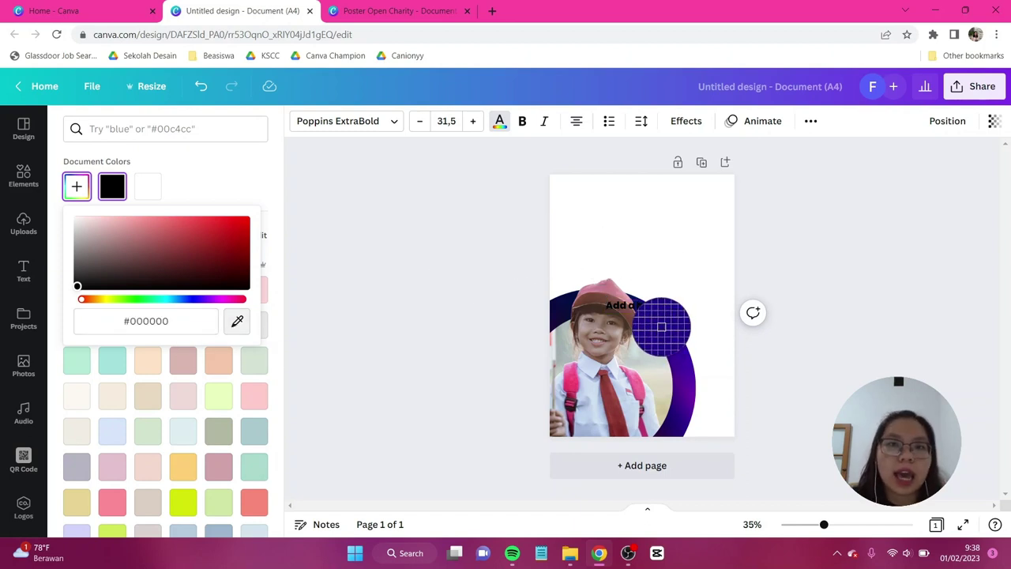
left_click(661, 326)
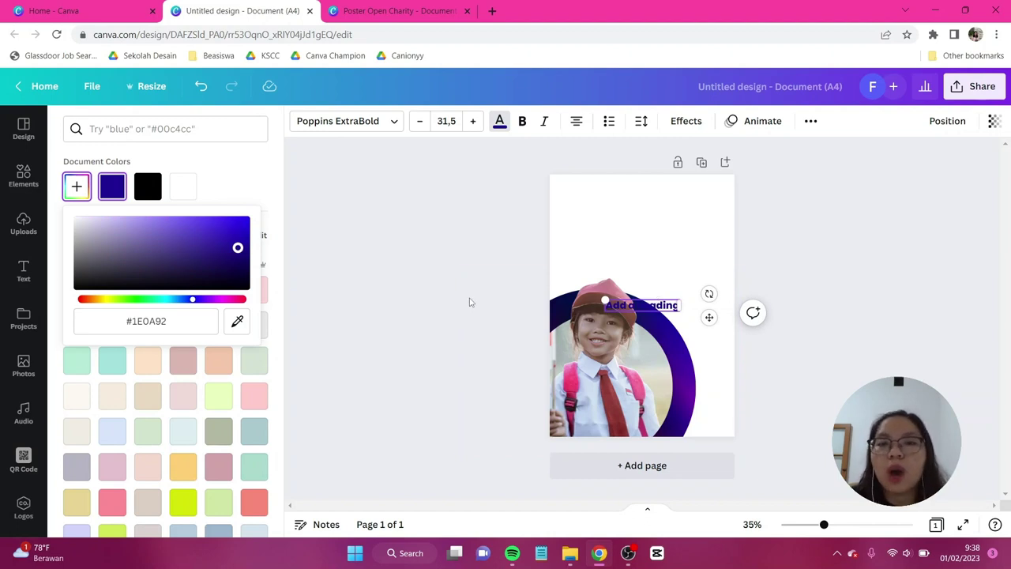
Move the heading above the child, enlarge it to size 56,7 and replace its text with "Dukung Masa Depan Indonesia"
left_click_drag(642, 305, 621, 217)
left_click_drag(687, 231, 723, 252)
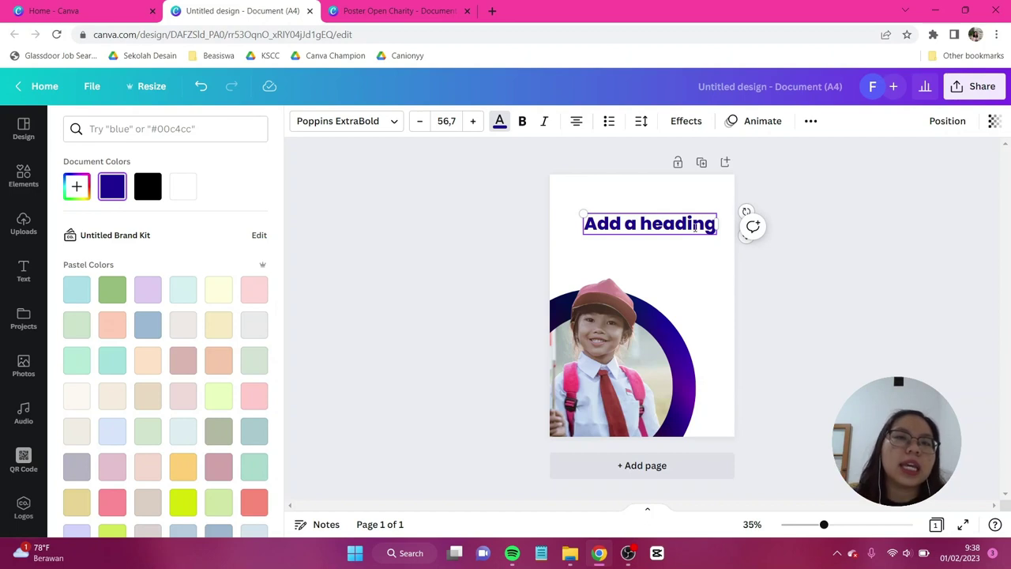
double_click(694, 226)
type("Dukung Masa")
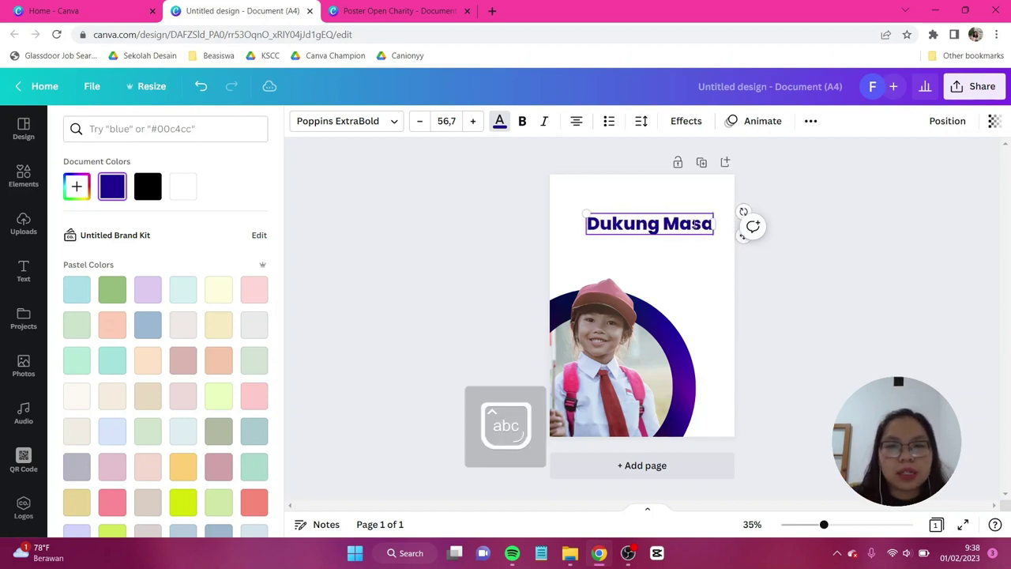
type(" Depan Indonesia")
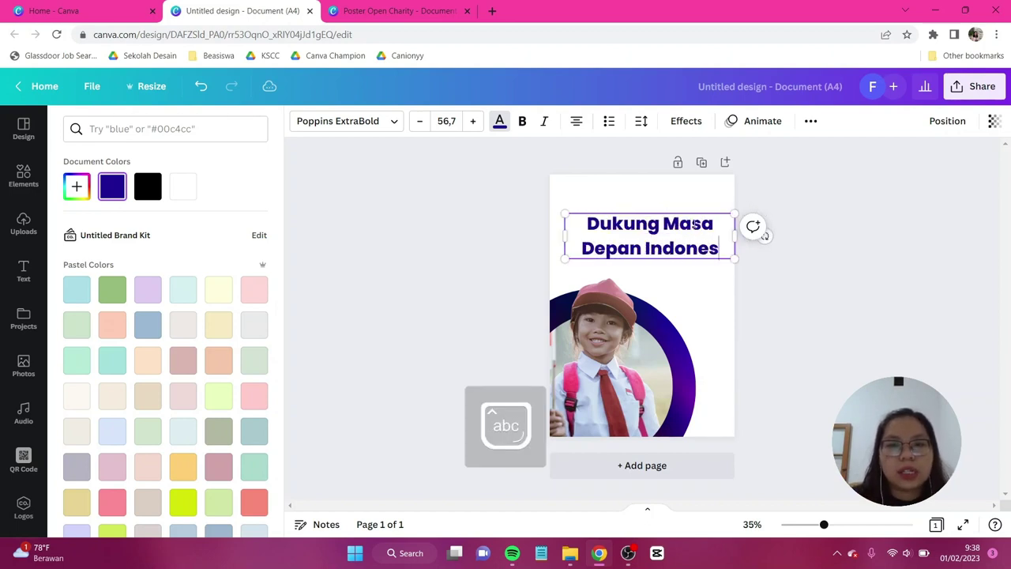
Format the heading as uppercase, left-aligned text on three lines with tighter line spacing, and reposition it above the child
left_click(811, 122)
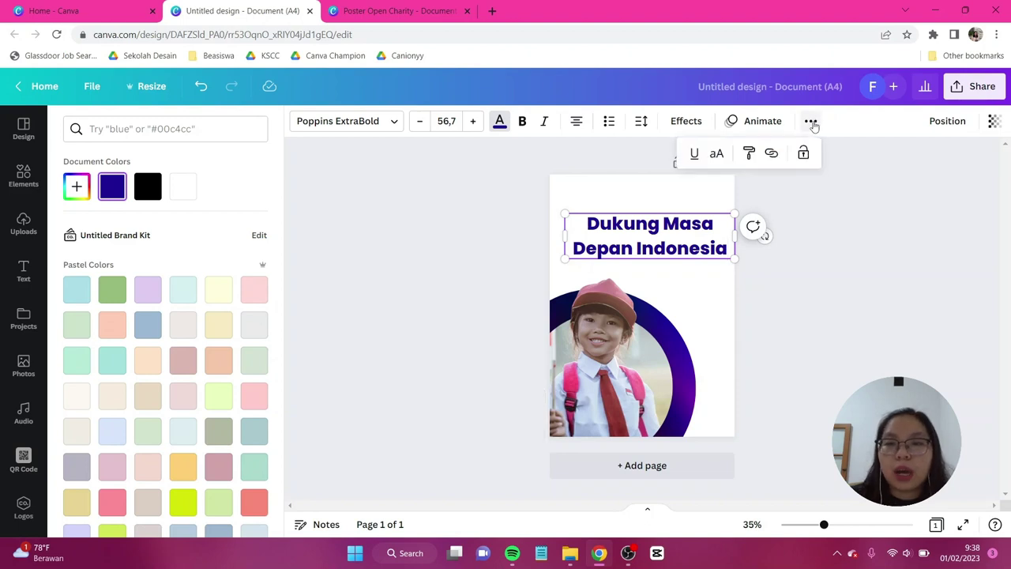
left_click(717, 154)
left_click(641, 121)
left_click_drag(721, 216, 697, 237)
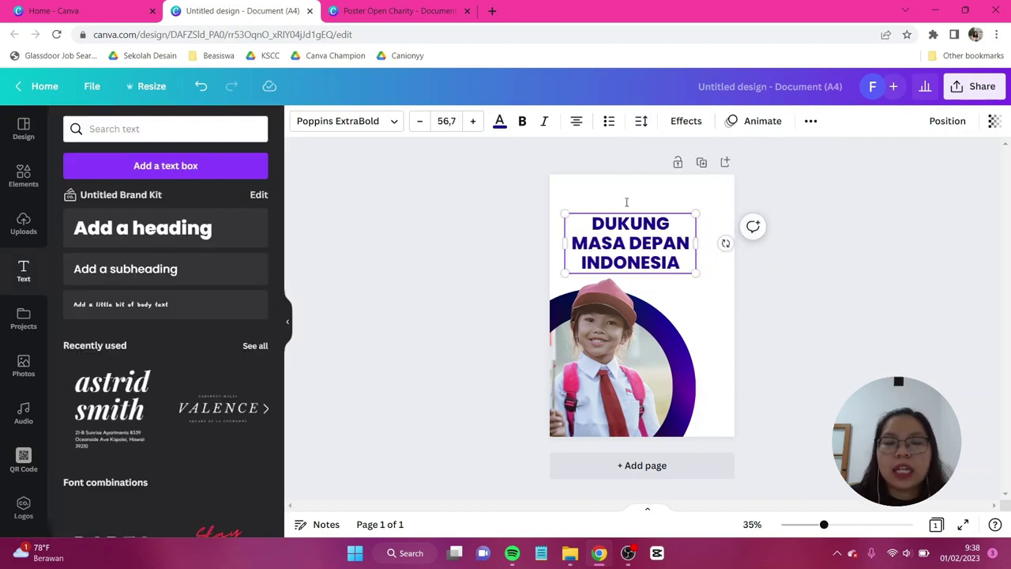
left_click(578, 122)
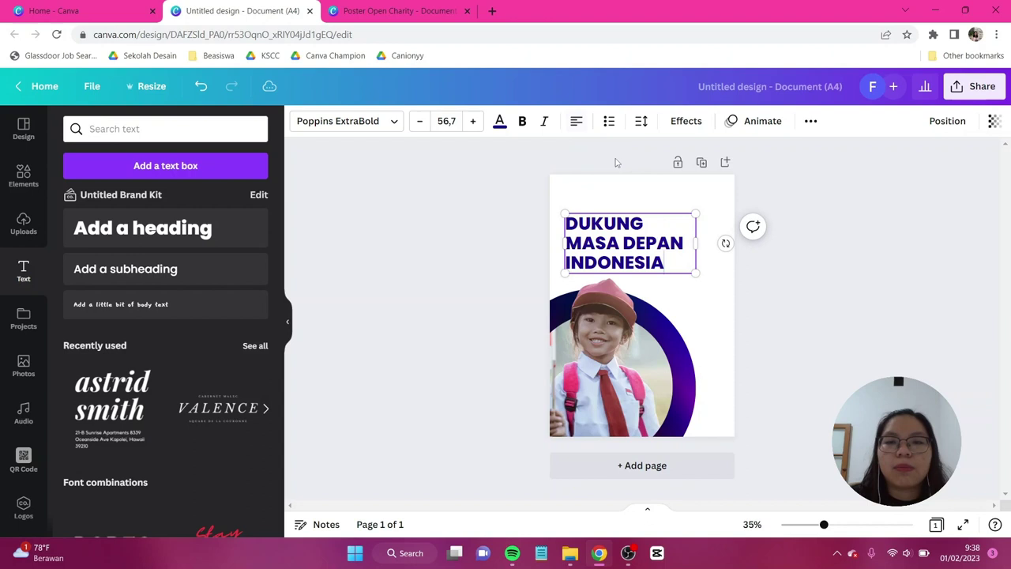
left_click_drag(640, 235, 653, 229)
left_click(775, 281)
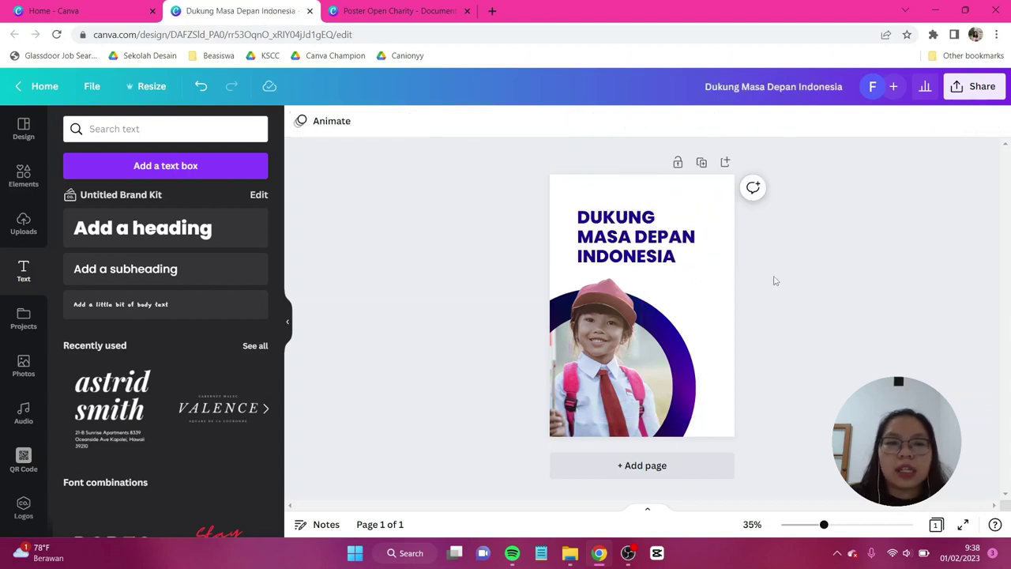
Search the elements for "shape", add a square flattened into a small rectangle, and align it above the heading's left edge
left_click(23, 174)
left_click(118, 129)
type("shape")
key("Return")
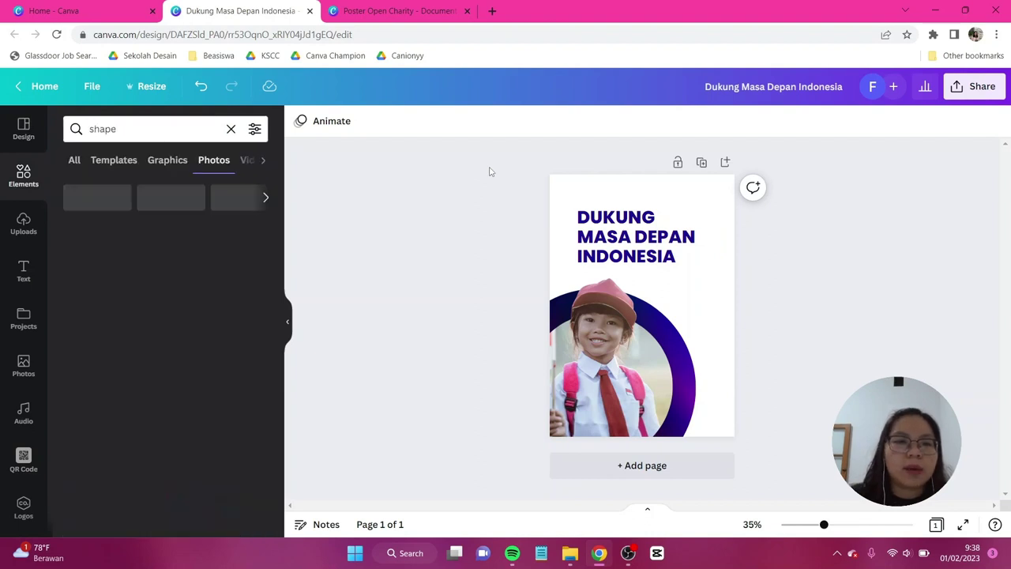
left_click(75, 160)
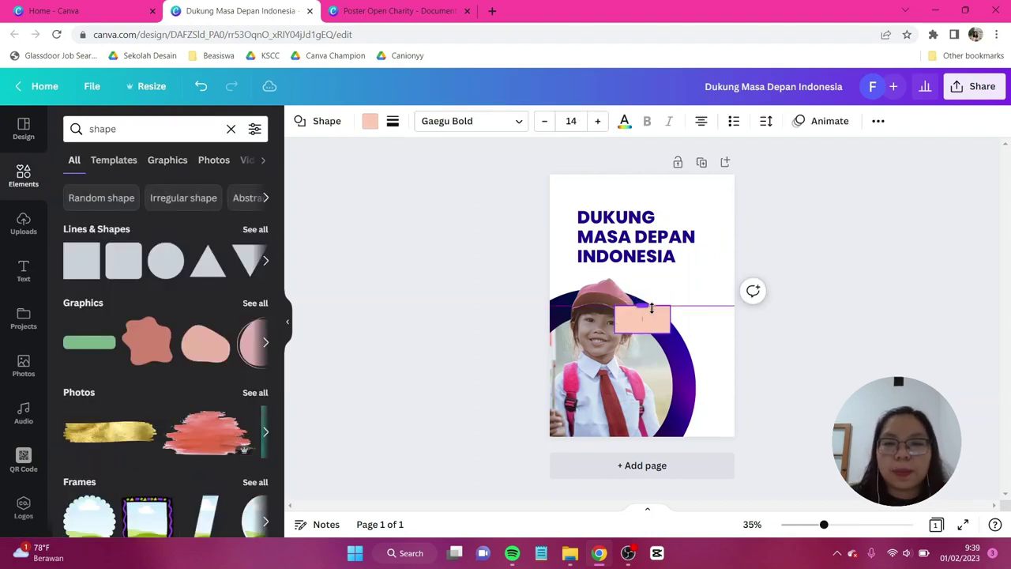
left_click_drag(643, 316, 621, 237)
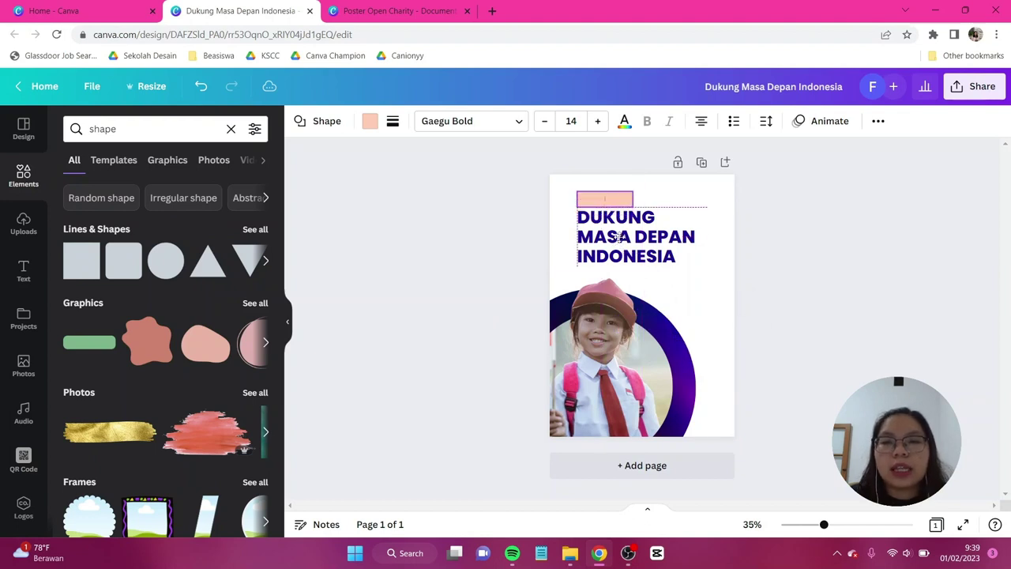
Fill the small rectangle with purple #5D019E sampled from the gradient ring
left_click(370, 121)
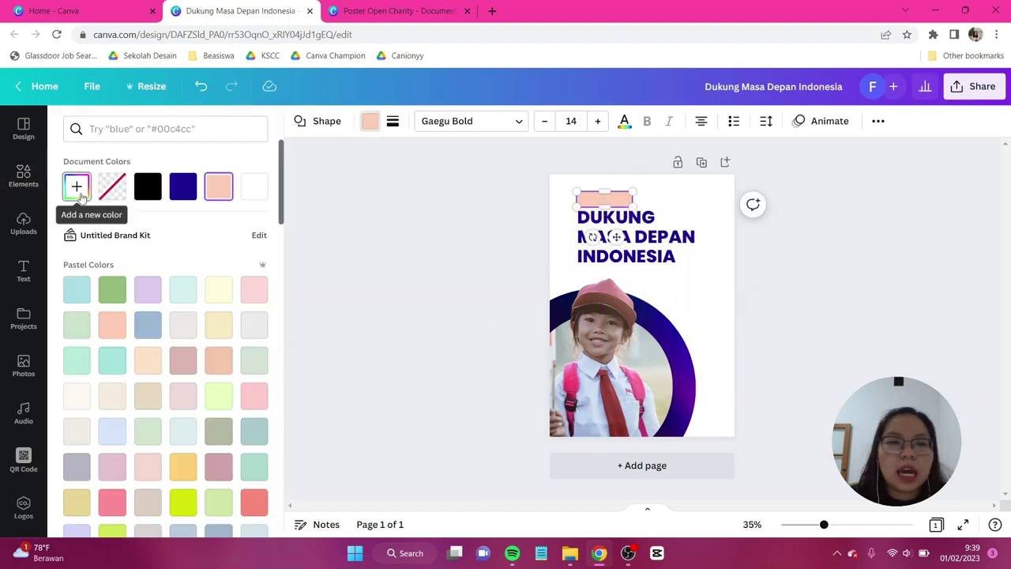
left_click(77, 186)
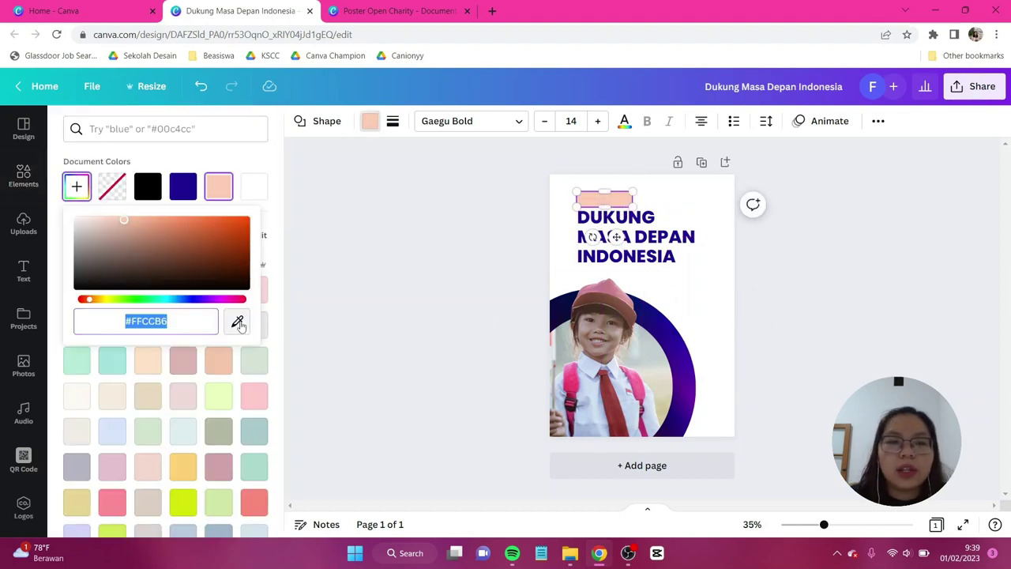
left_click(686, 387)
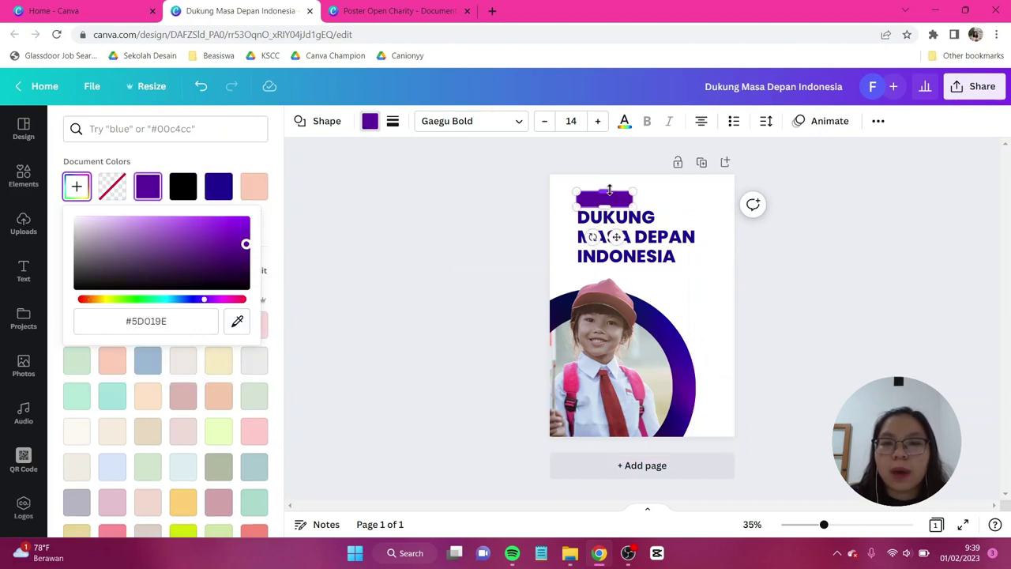
left_click(300, 275)
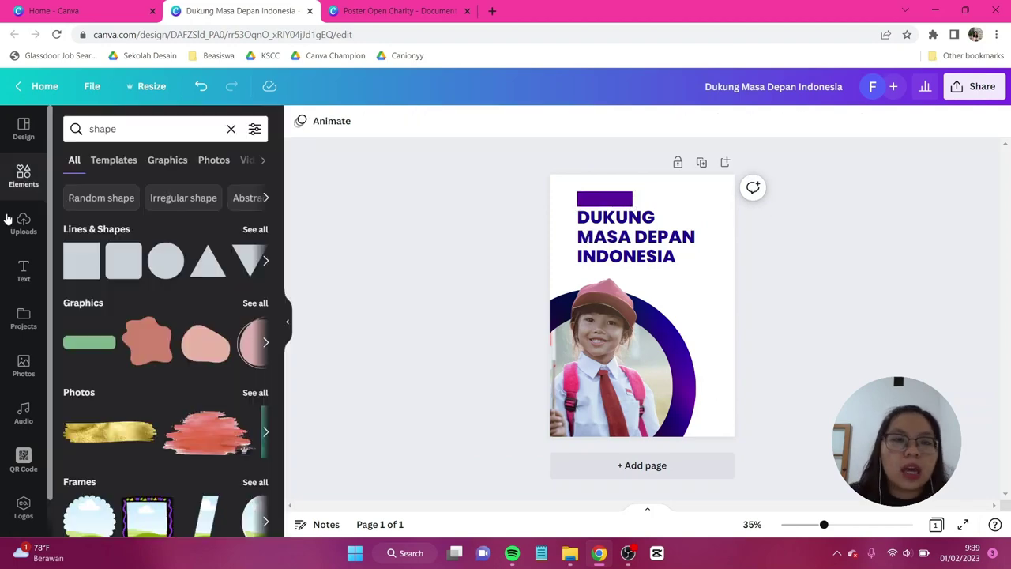
Add a subheading reading "Open Donasi" in bold white and place it on the purple rectangle
left_click(22, 272)
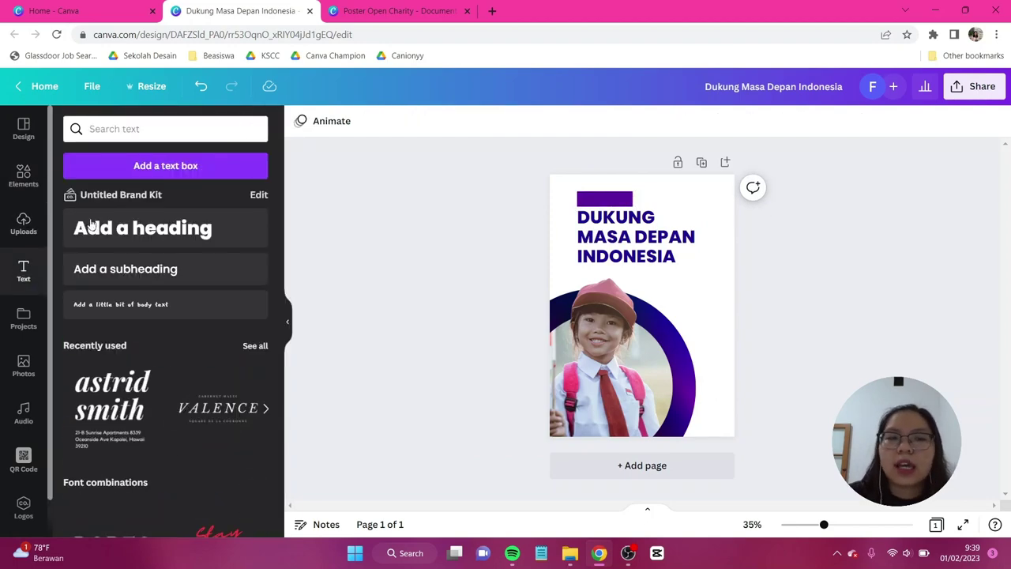
left_click(190, 275)
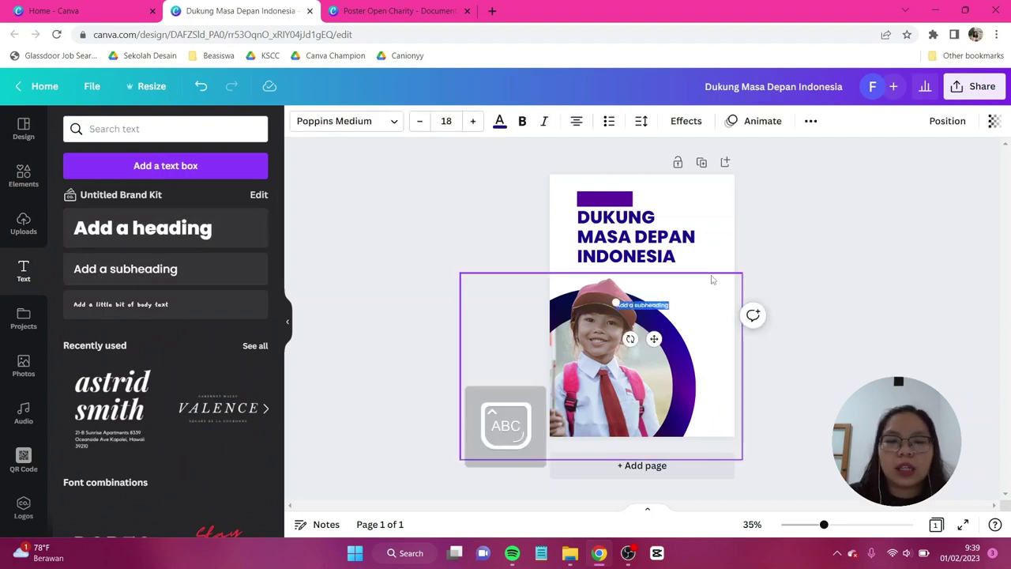
key("Caps_Lock")
key("BackSpace")
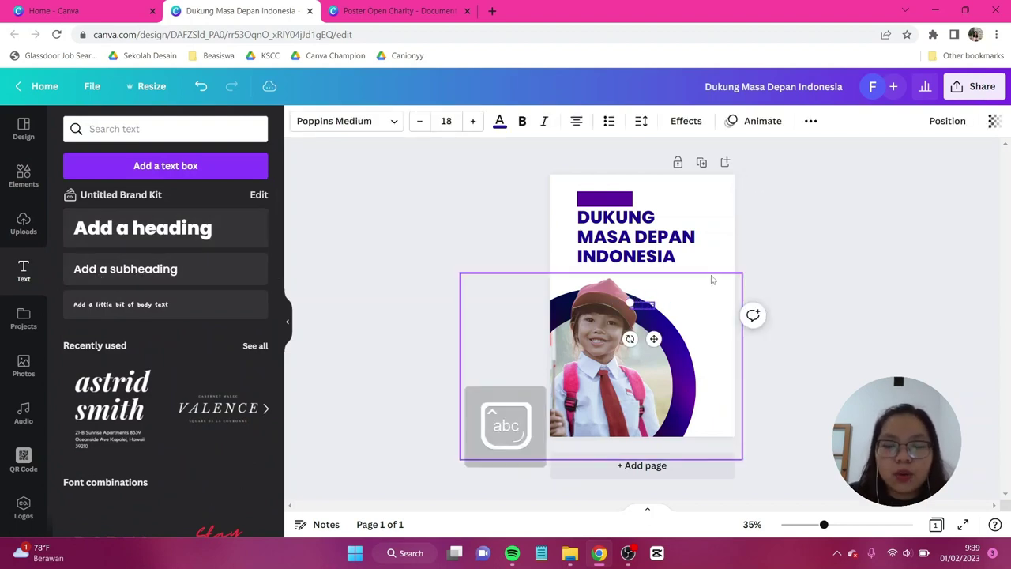
left_click(500, 121)
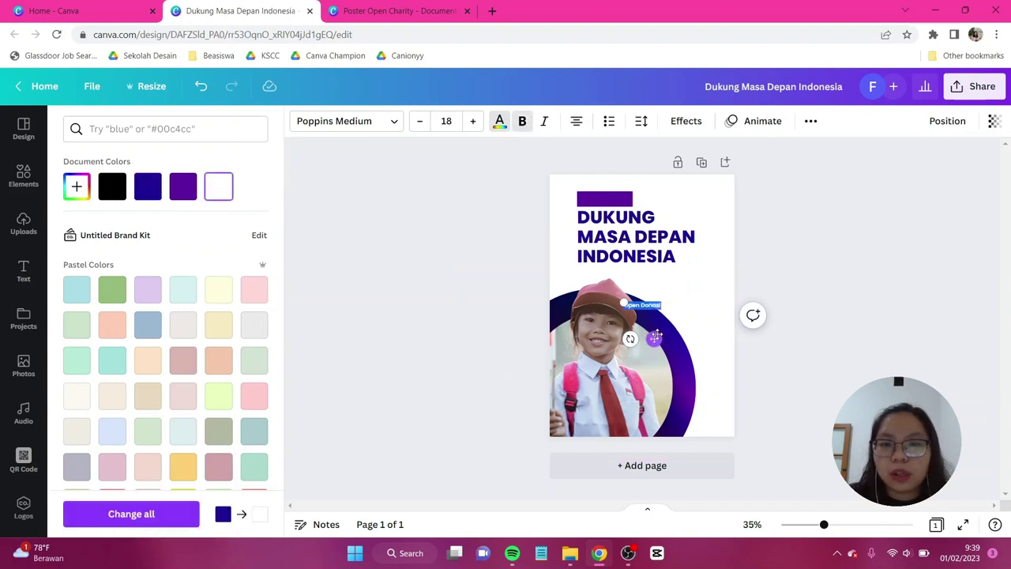
left_click_drag(654, 339, 611, 209)
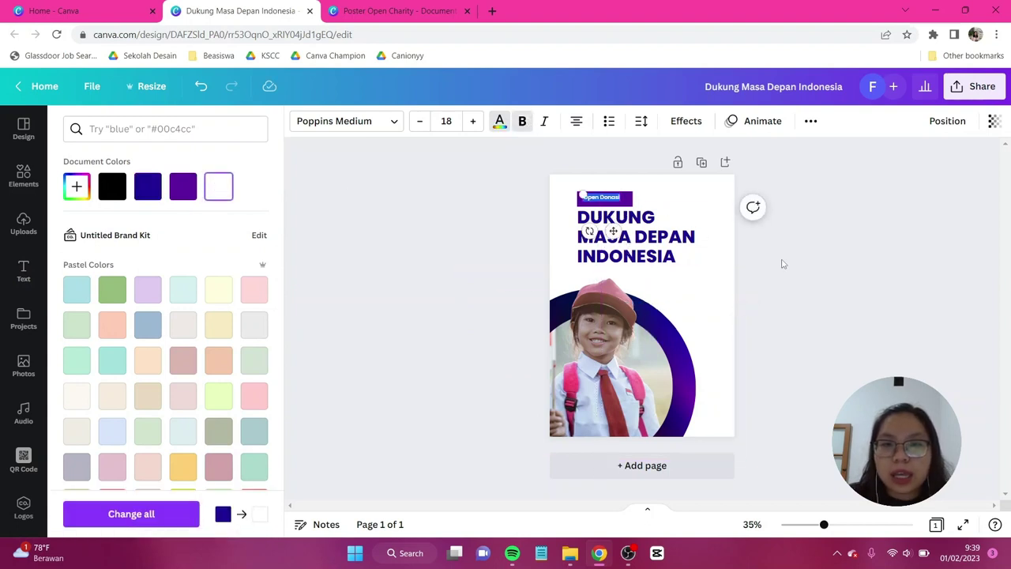
Enlarge the "Open Donasi" text to size 26,3 and centre it within the purple rectangle
left_click(783, 264)
key("ctrl+plus")
key("ctrl+plus")
left_click(560, 226)
left_click_drag(596, 236, 641, 250)
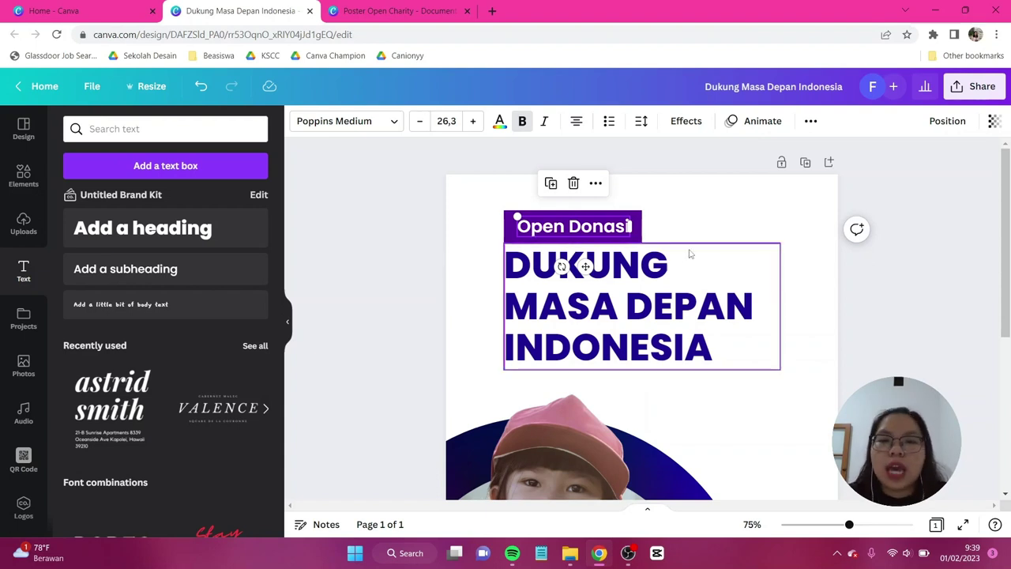
key("Escape")
Duplicate the "Open Donasi" text, place the copy directly below the heading, and colour it with the document's purple
left_click(616, 234)
left_click_drag(616, 233, 605, 392)
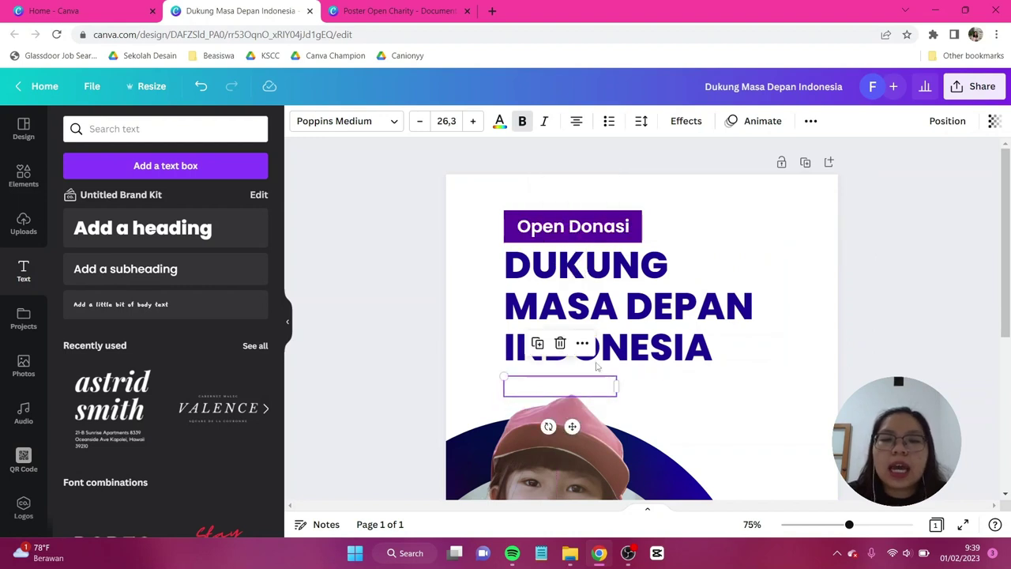
left_click(500, 120)
left_click(182, 186)
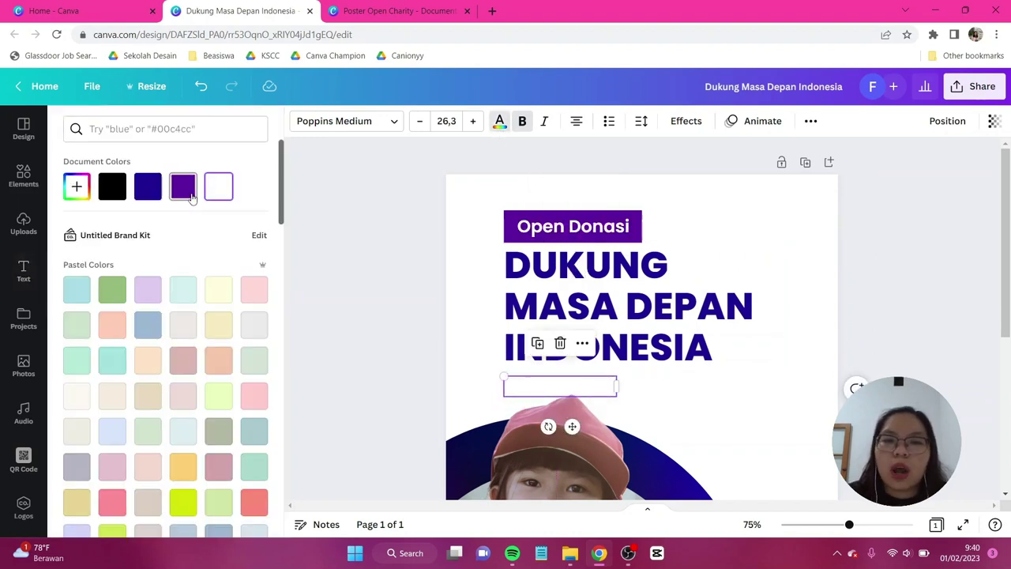
Replace the copied text below the heading with "Donasikan buku bacaanmu untuk Sekolah Dasar di Pedalaman _____"
double_click(571, 383)
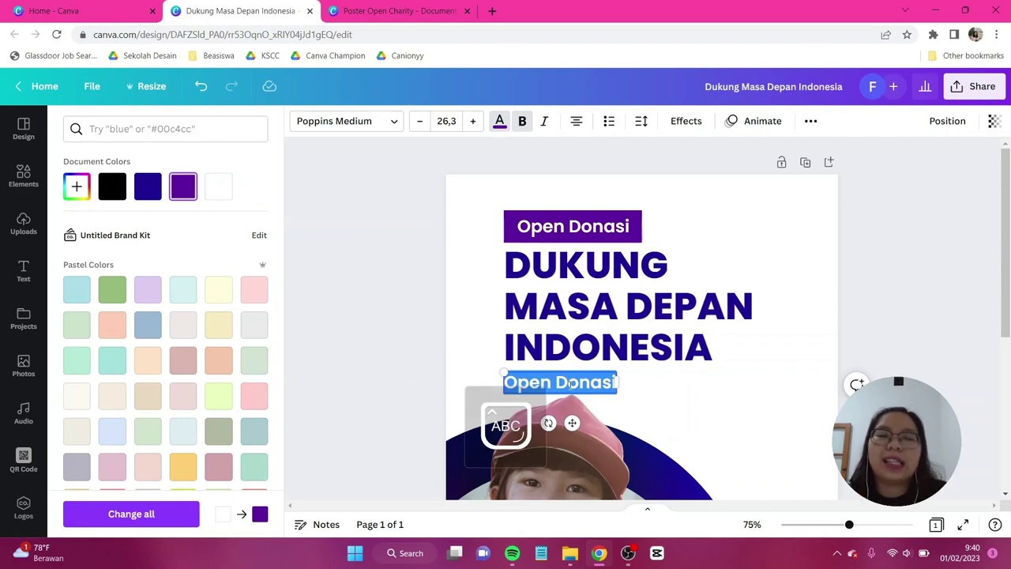
type("Donasikan")
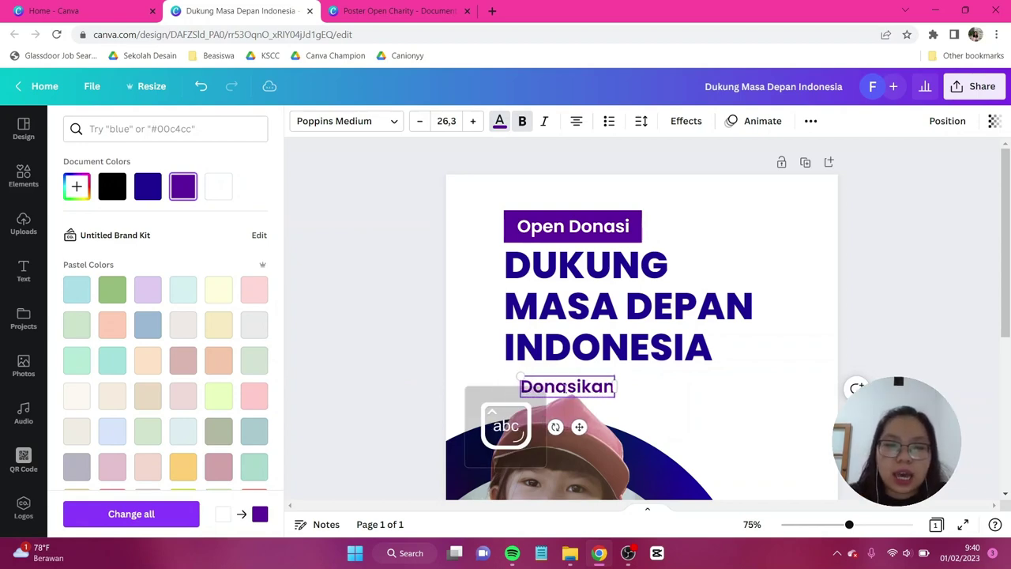
type(" buku bacaan")
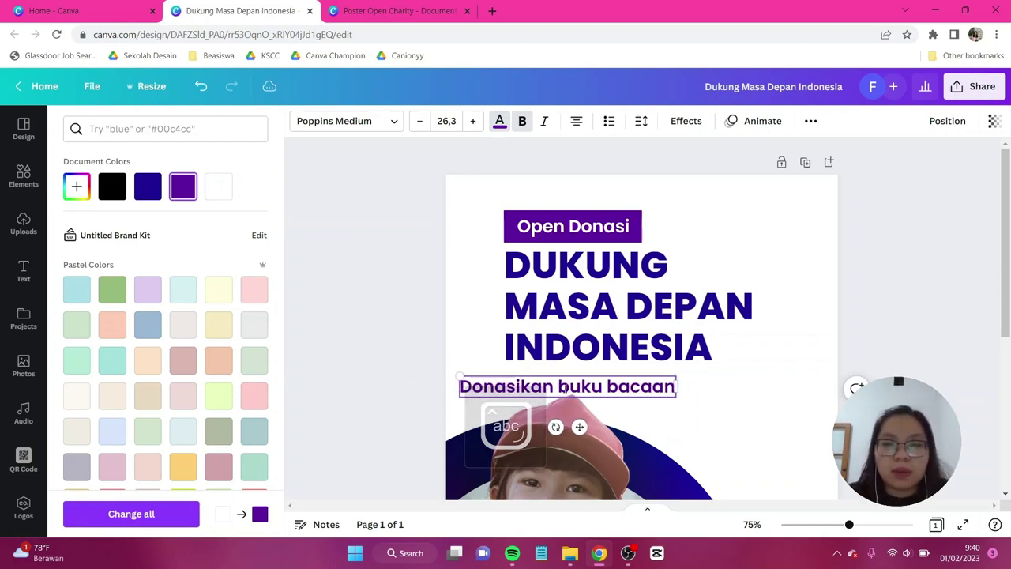
type("mu untuk Seko")
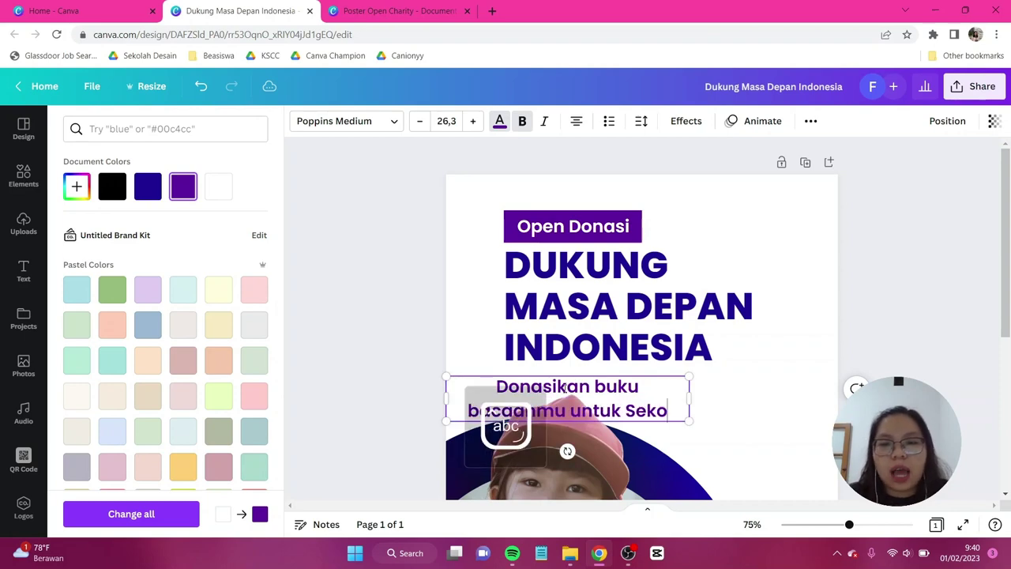
type("lah Dasar di")
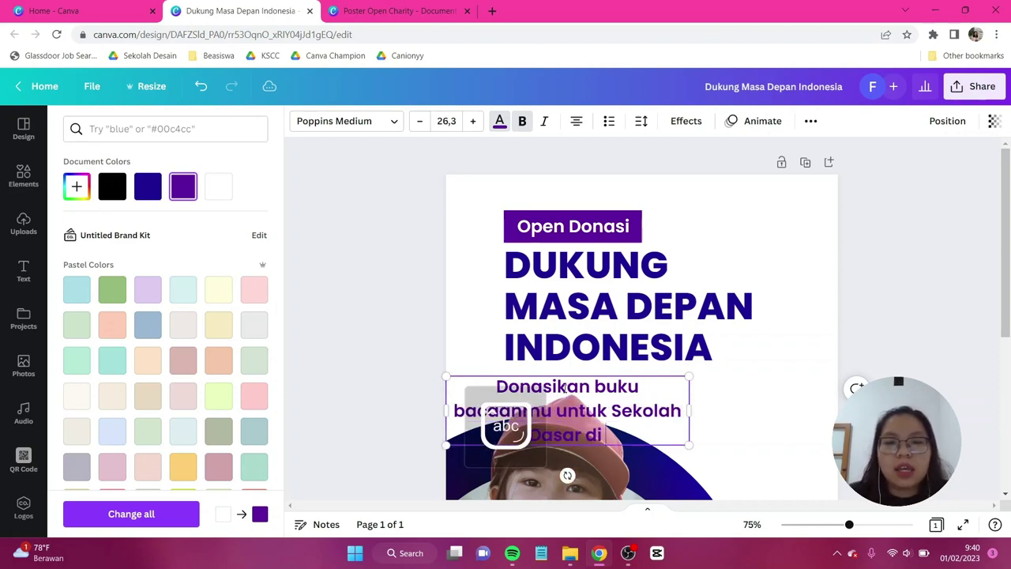
type(" Pedalaman")
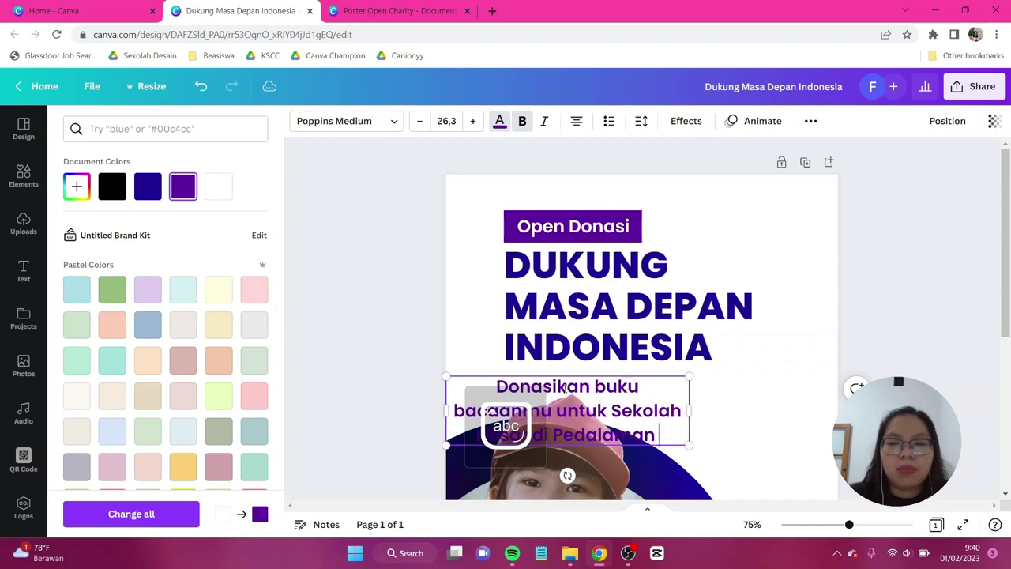
key("Return")
Shrink the supporting text to size 18,4, left-align it, and line it up with the heading's left edge just beneath it
left_click_drag(752, 426, 693, 402)
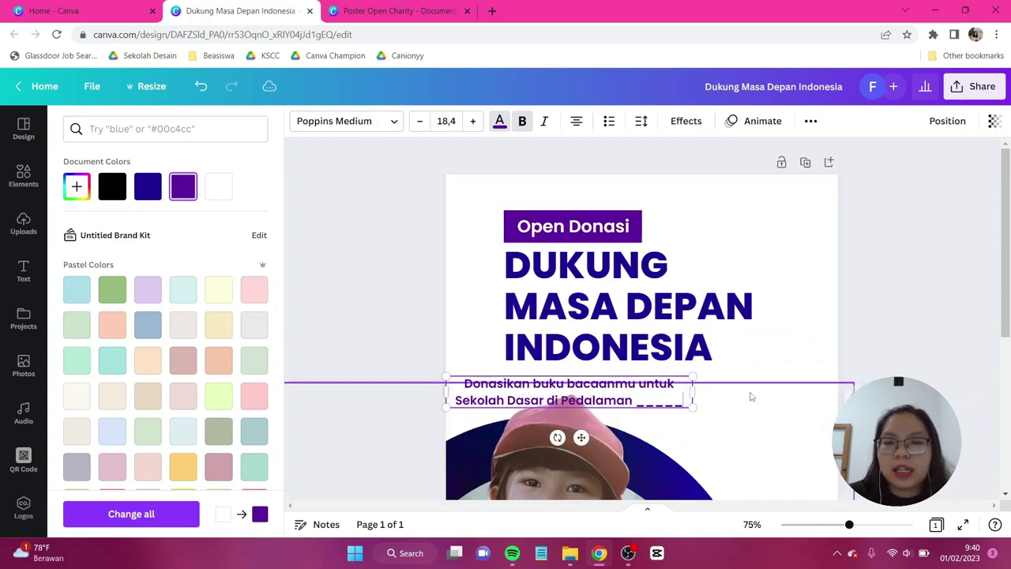
left_click(553, 350)
left_click_drag(635, 387, 689, 372)
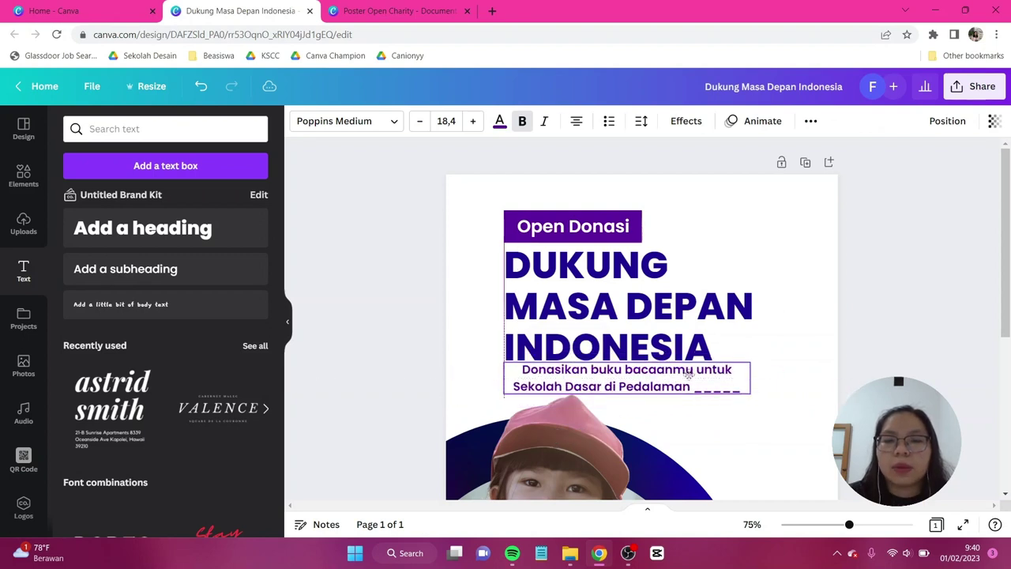
left_click(576, 125)
left_click(893, 314)
left_click(889, 371)
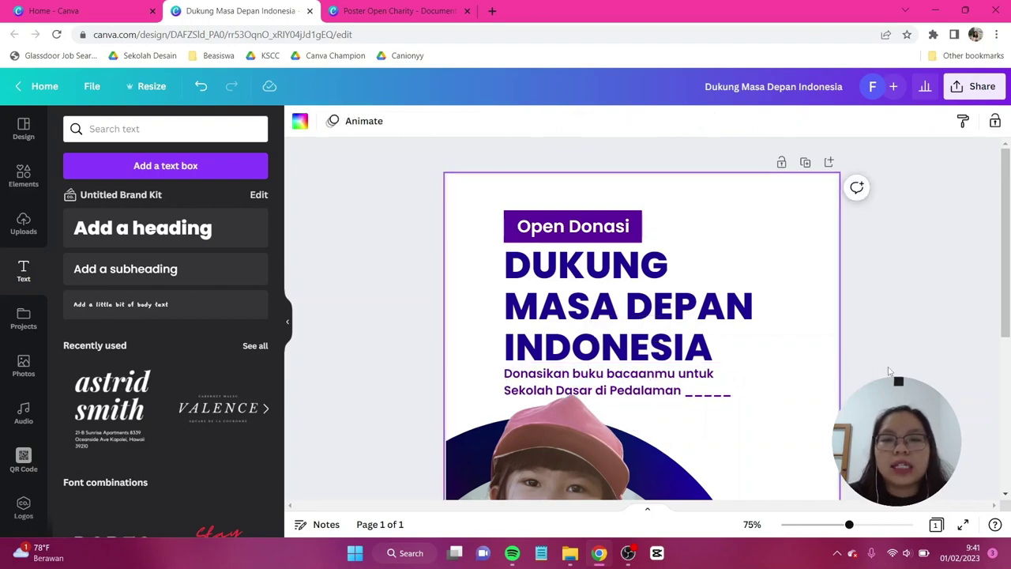
Select the purple label, heading and supporting text together, shift them slightly right on the page, and scale them down a little
left_click(628, 309)
left_click(608, 381, "shift")
left_click(619, 229, "shift")
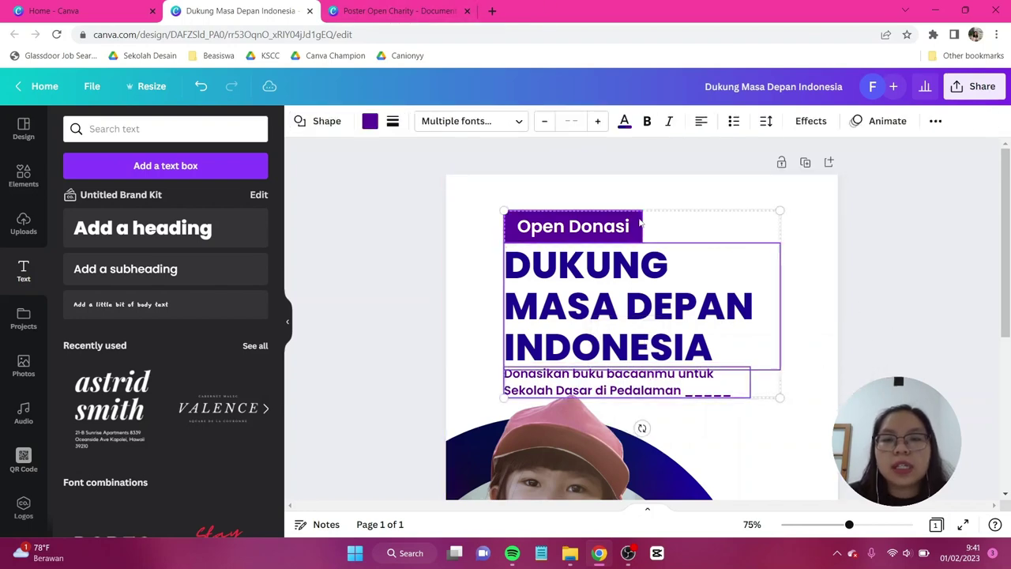
mouse_move(619, 229)
left_mouse_down()
mouse_move(654, 200)
mouse_move(625, 239)
mouse_move(638, 227)
left_mouse_up()
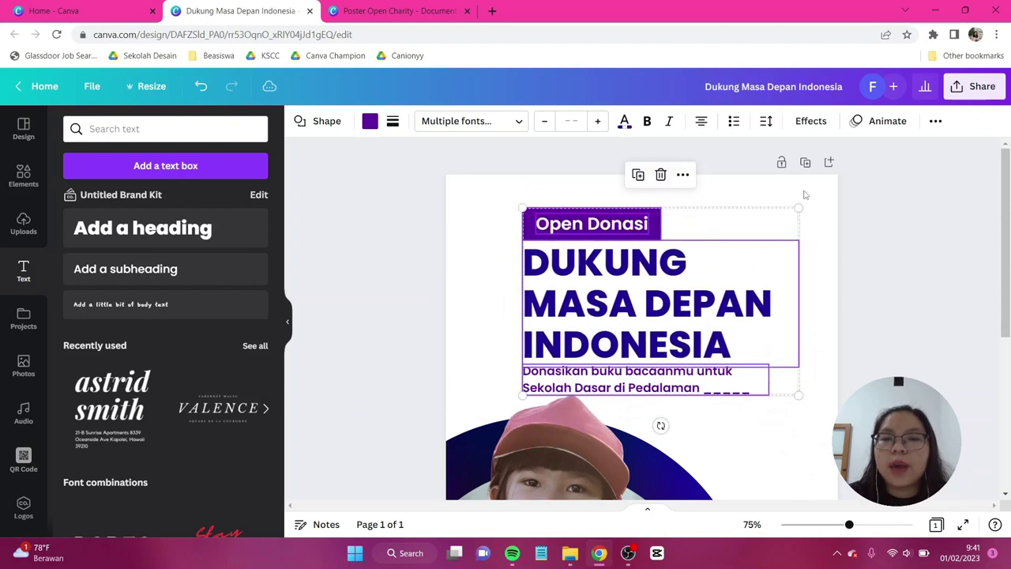
left_click_drag(799, 206, 747, 276)
Tighten the heading's line spacing and move the supporting text up close beneath it
left_click(747, 277)
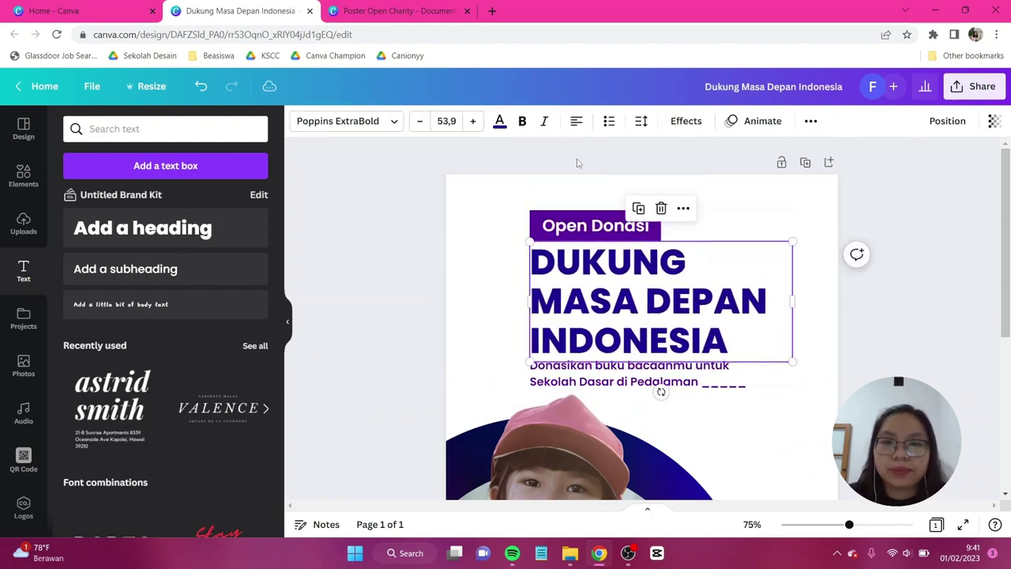
left_click(642, 121)
mouse_move(679, 218)
left_mouse_down()
mouse_move(687, 223)
mouse_move(685, 215)
left_mouse_up()
left_click_drag(711, 383, 709, 363)
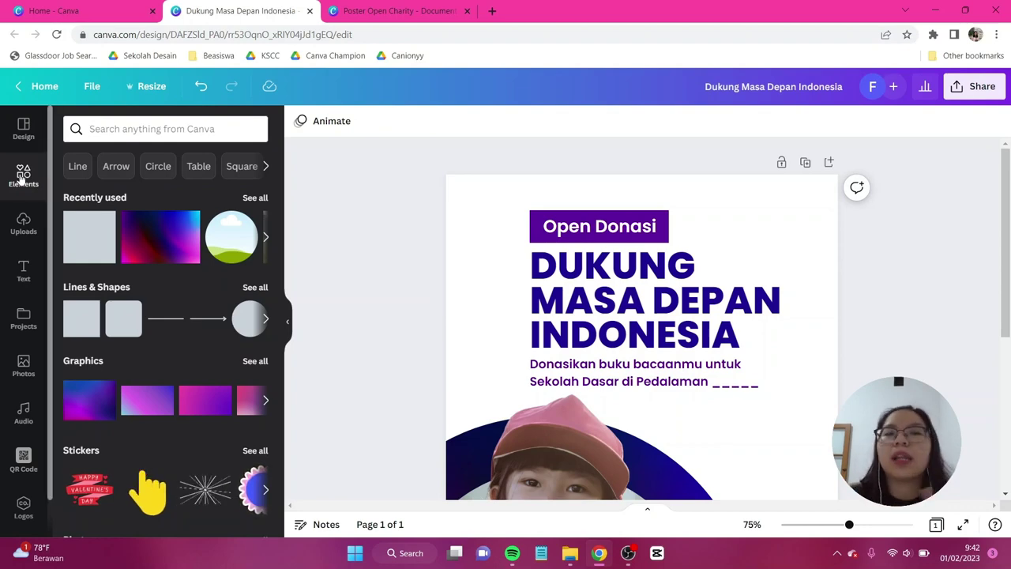
Search the elements for "line", add a straight line, and stand it vertically to the left of the heading
left_click(94, 128)
type("lin")
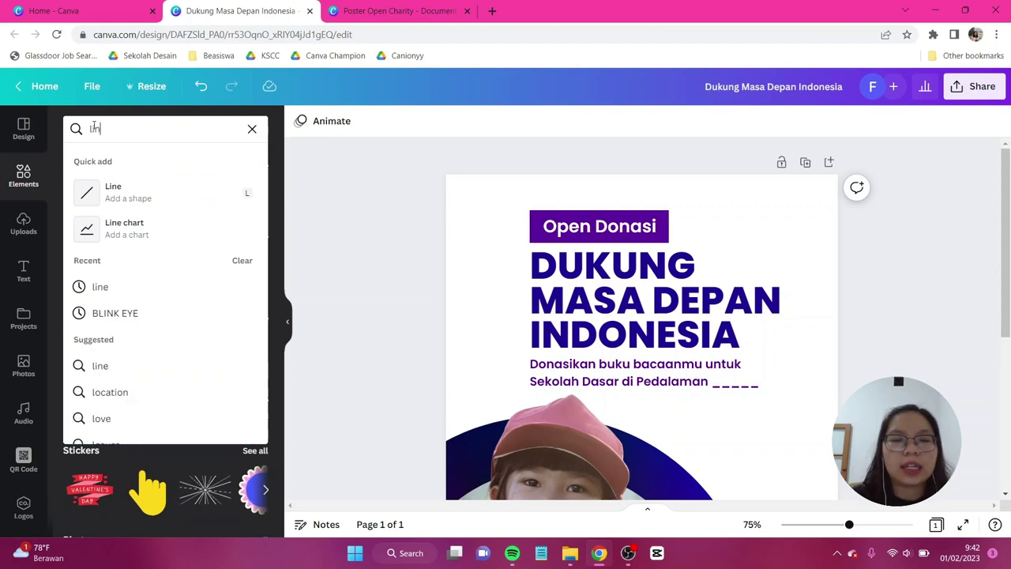
left_click(100, 286)
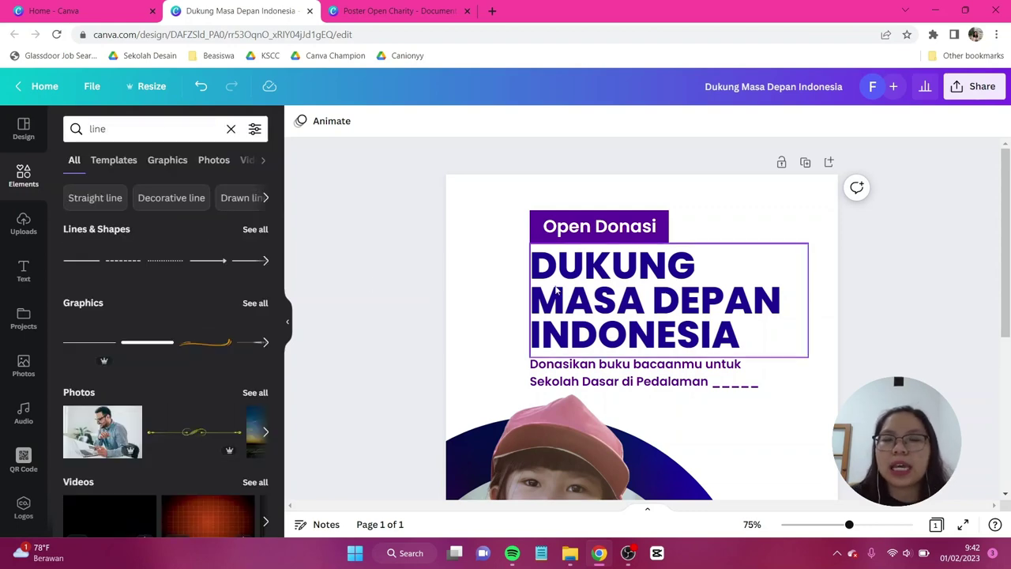
left_click(490, 271)
key("l")
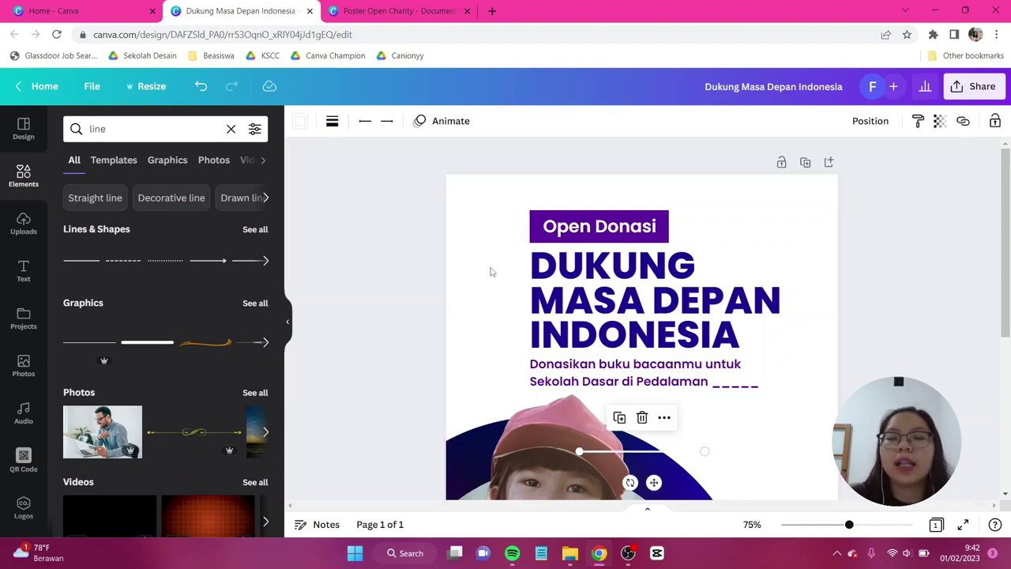
left_click_drag(654, 482, 565, 286)
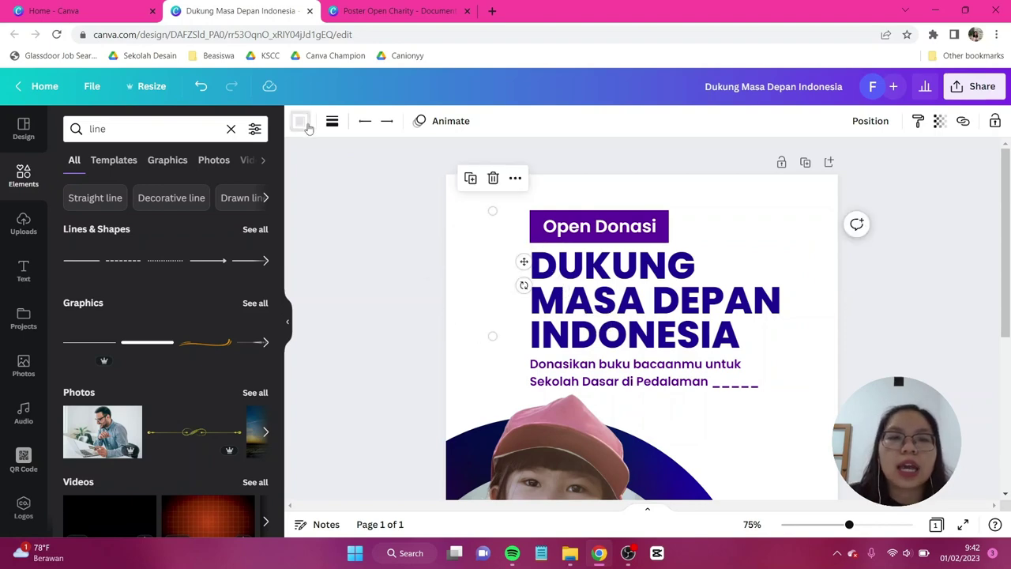
Colour the vertical line with the document's dark blue and increase its line weight to 13
left_click(301, 122)
left_click(147, 187)
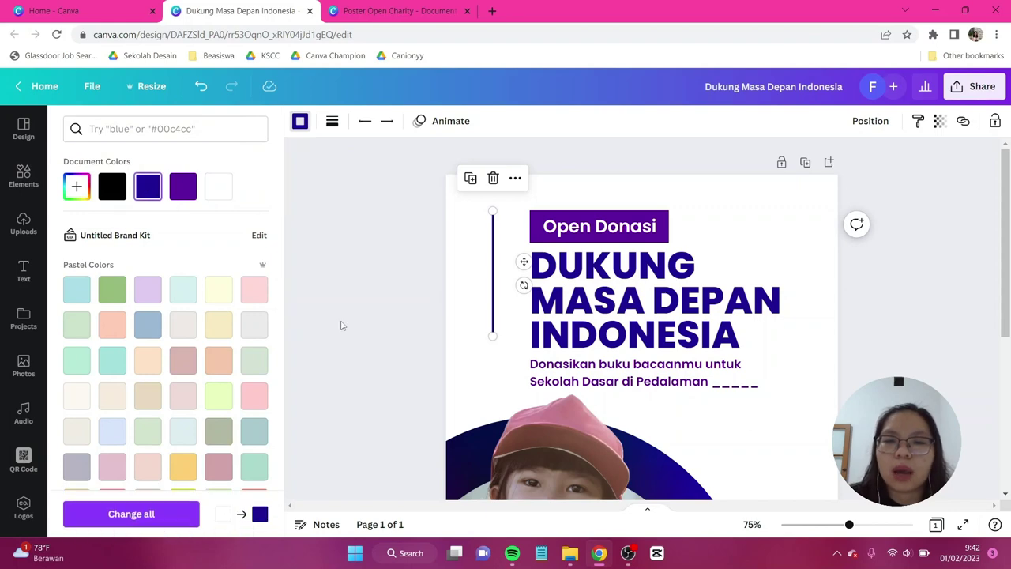
left_click(332, 122)
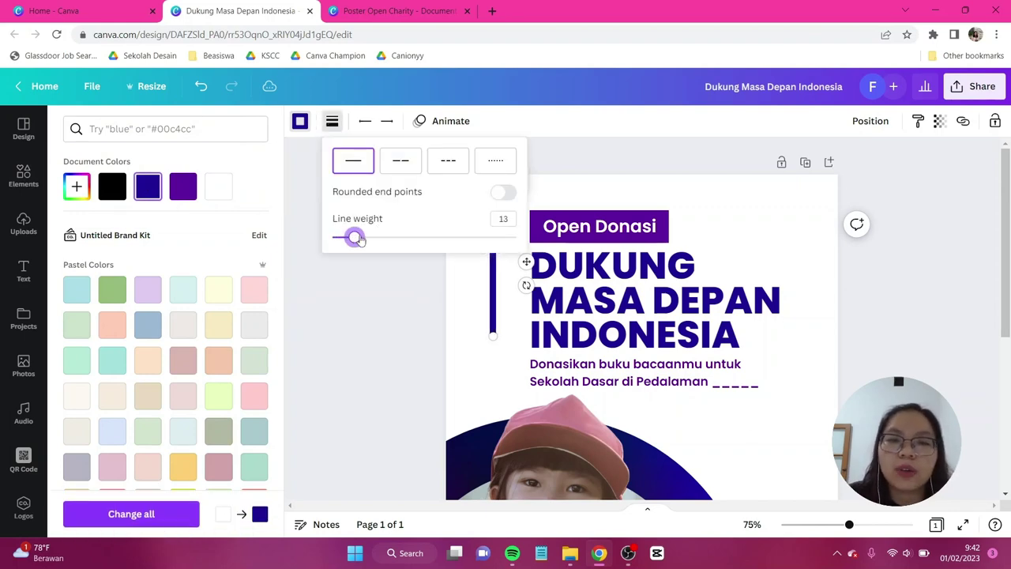